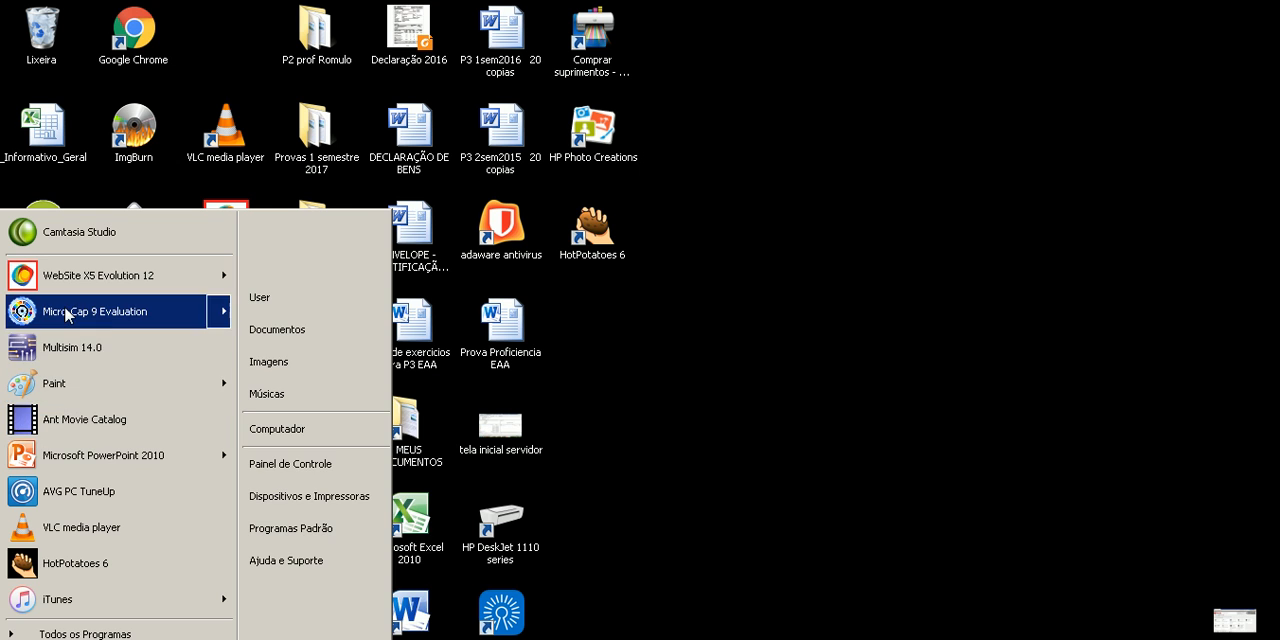
Launch the Micro-Cap 9 Evaluation program.
left_click(66, 318)
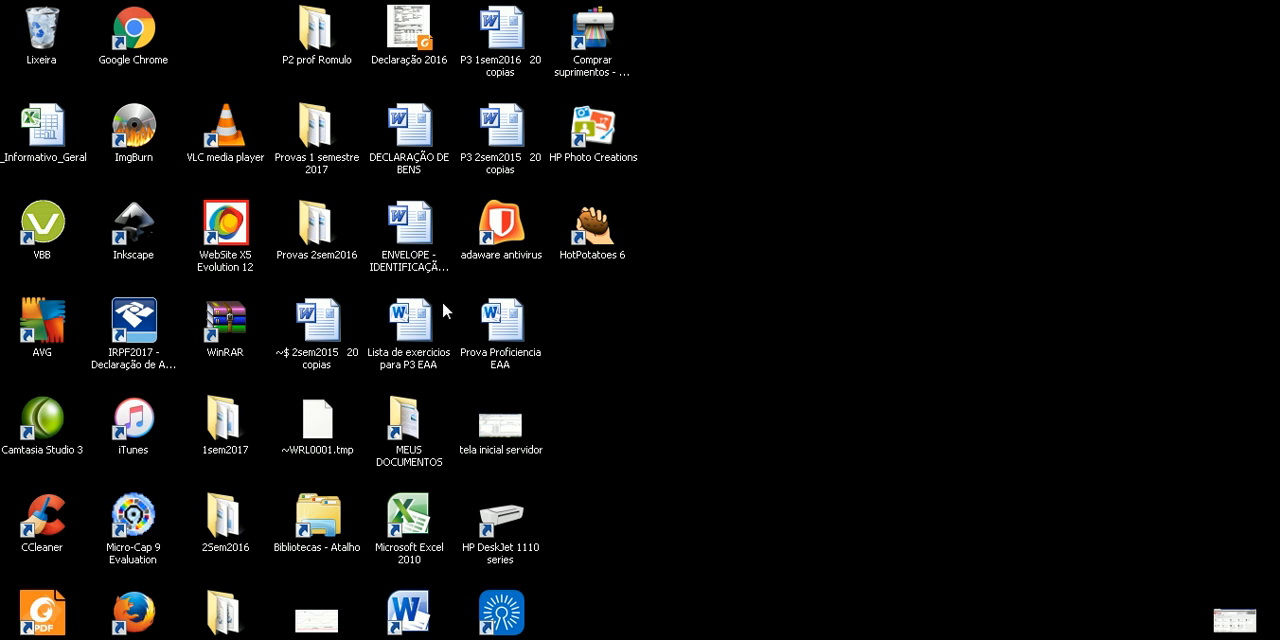
key("Escape")
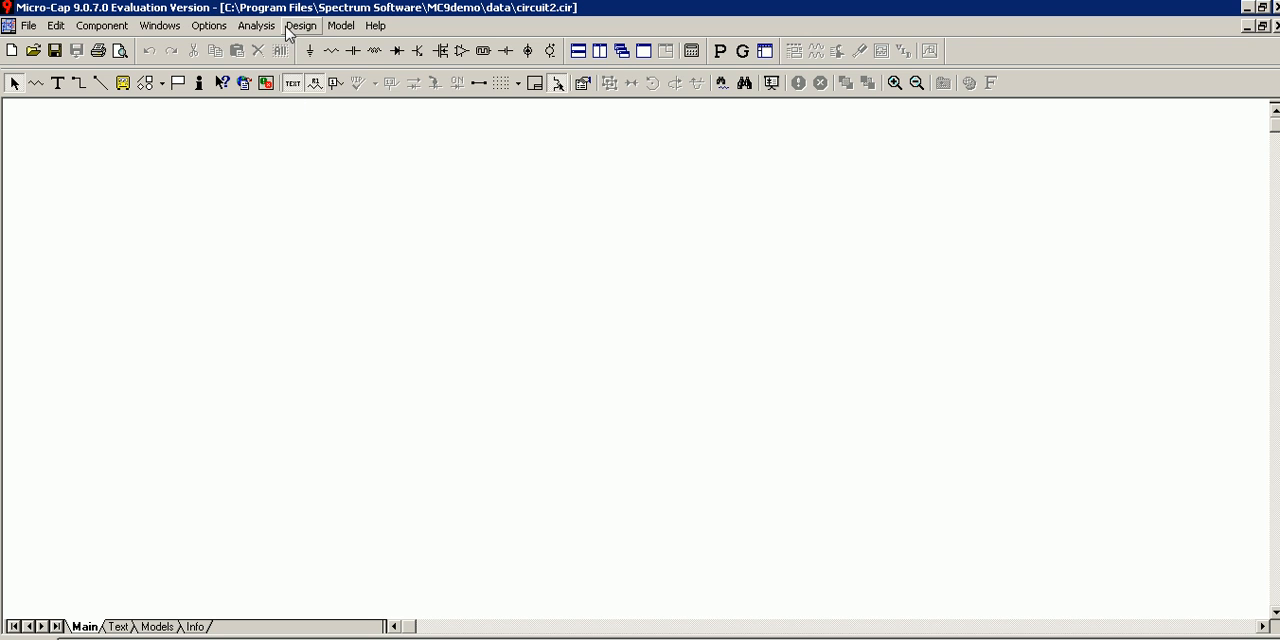
left_click(256, 26)
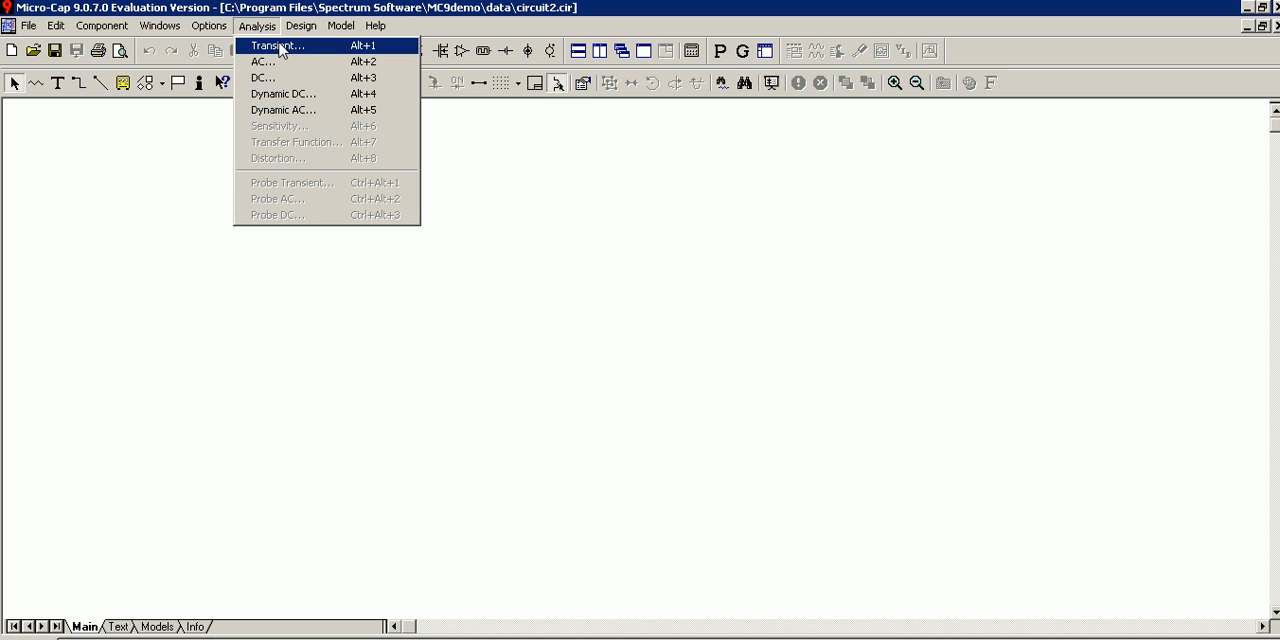
left_click(94, 137)
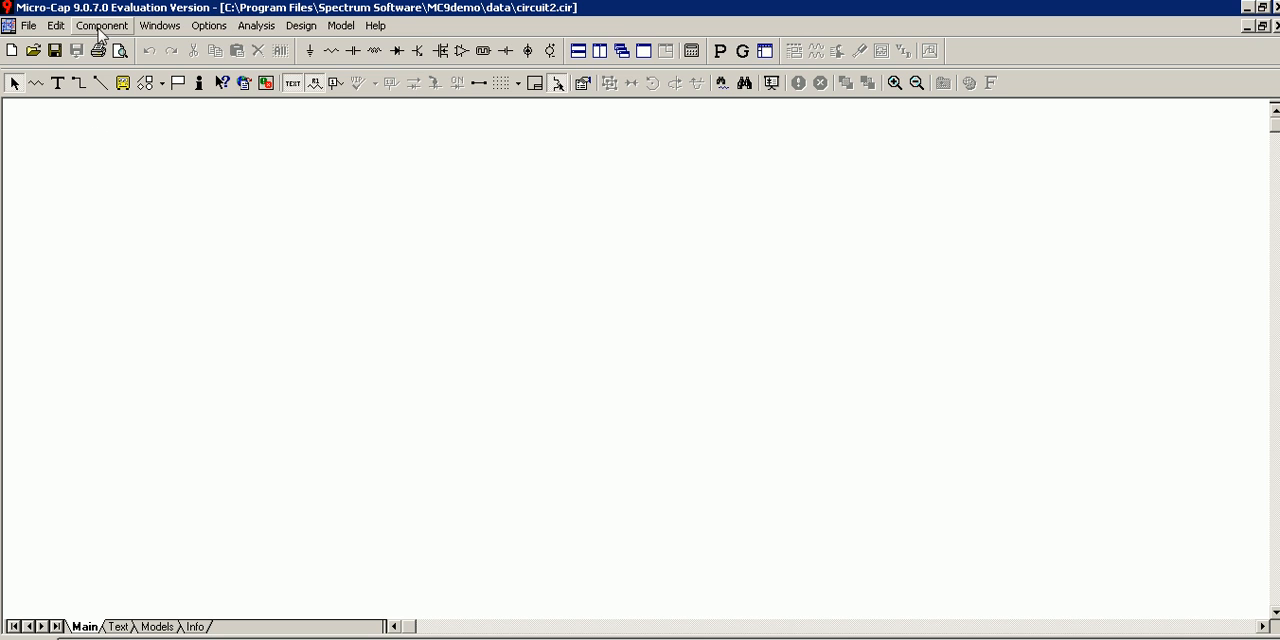
Place a Sine Source from the analog waveform sources in the left half of the empty schematic.
left_click(102, 27)
mouse_move(124, 47)
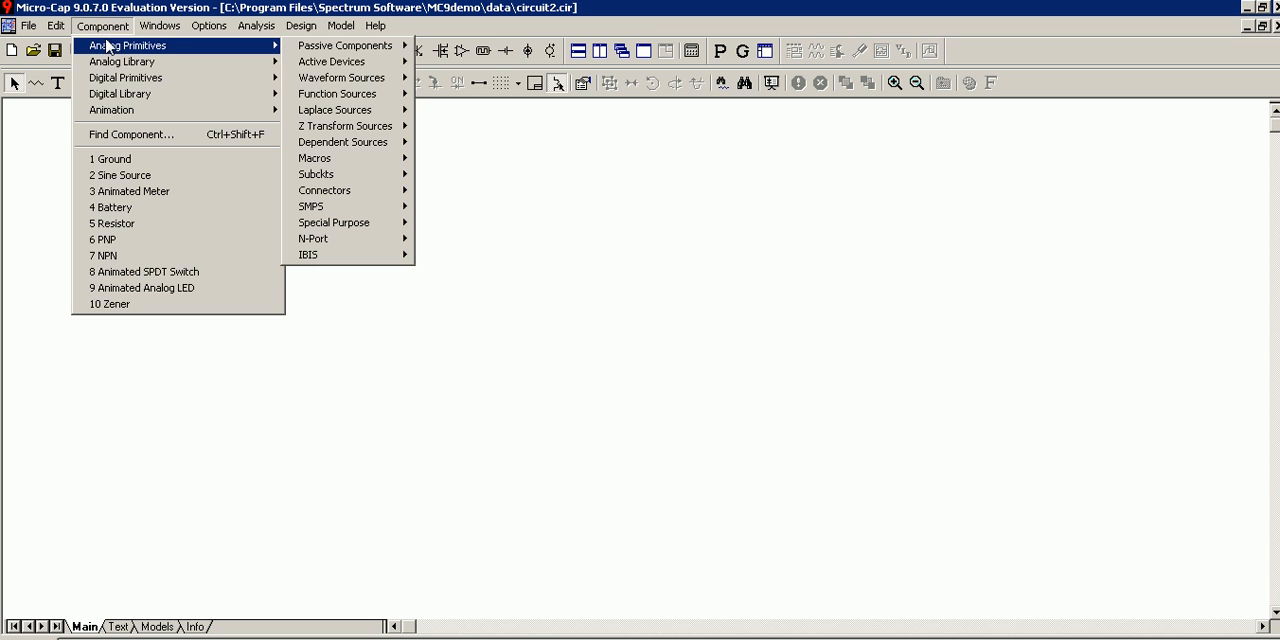
mouse_move(350, 80)
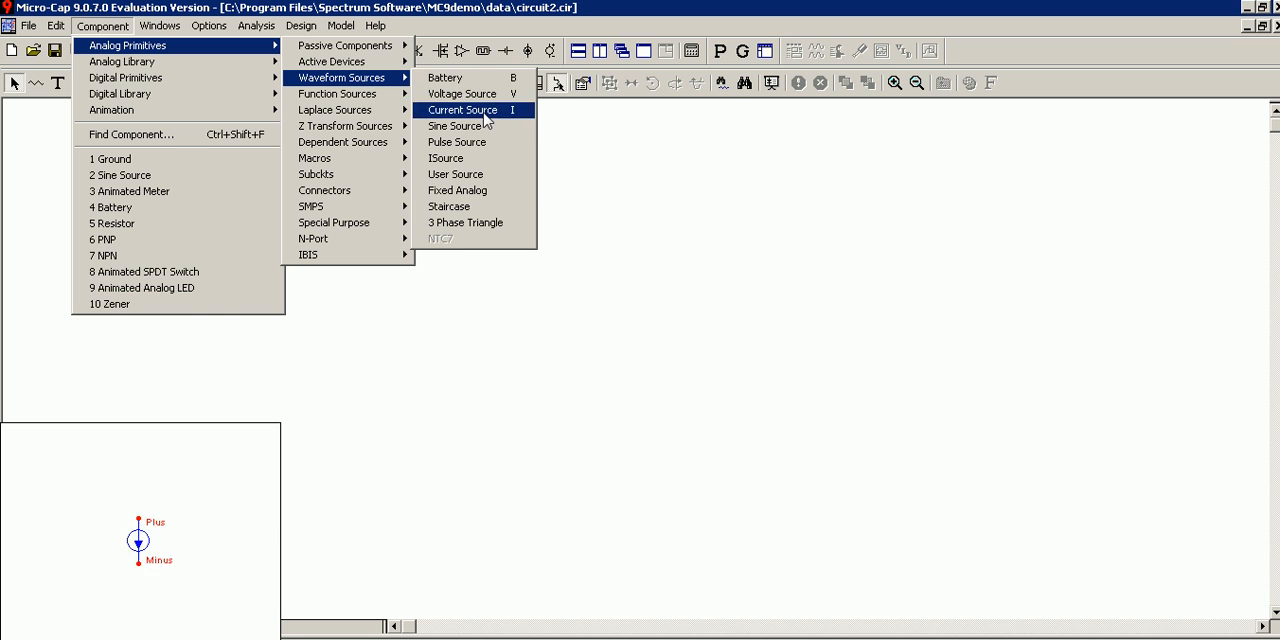
left_click(484, 127)
left_click(375, 280)
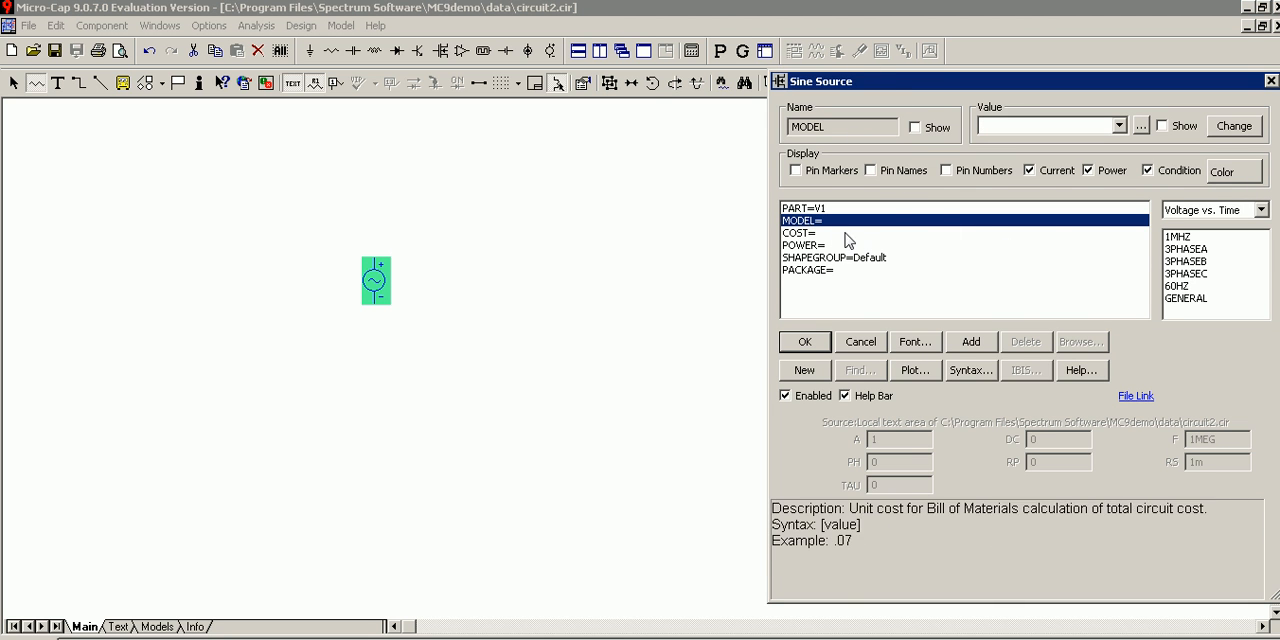
Assign the 60HZ model to the sine source and set its amplitude to 20 and its frequency to 1k.
left_click(1177, 286)
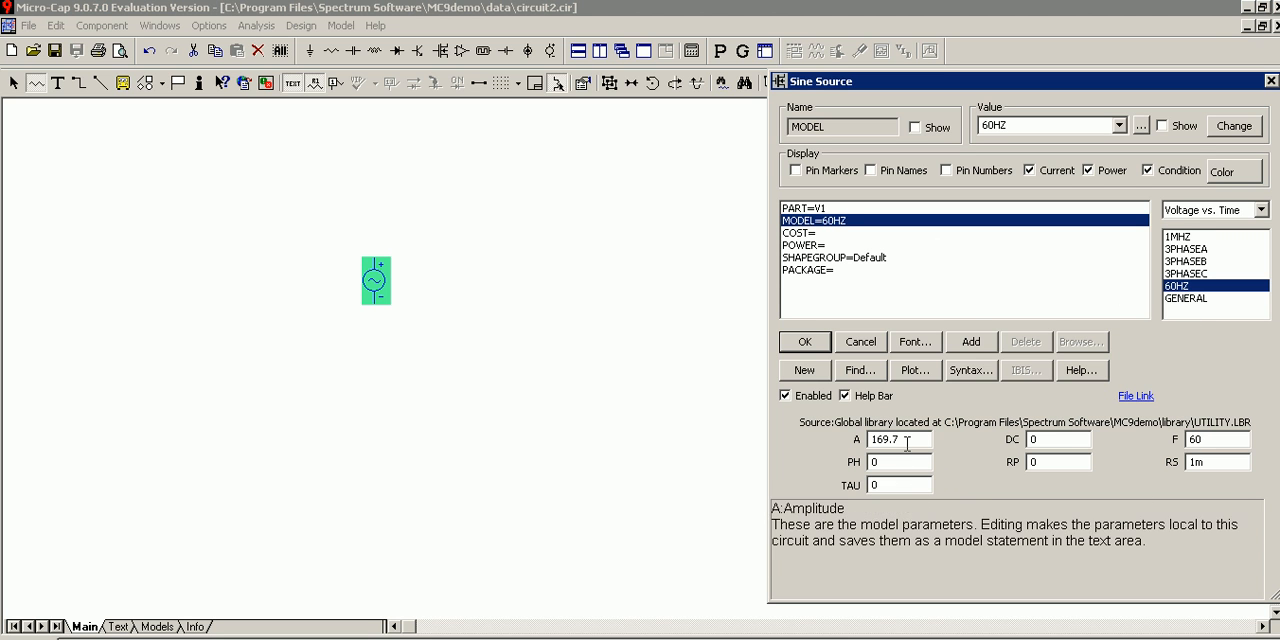
left_click_drag(906, 441, 858, 443)
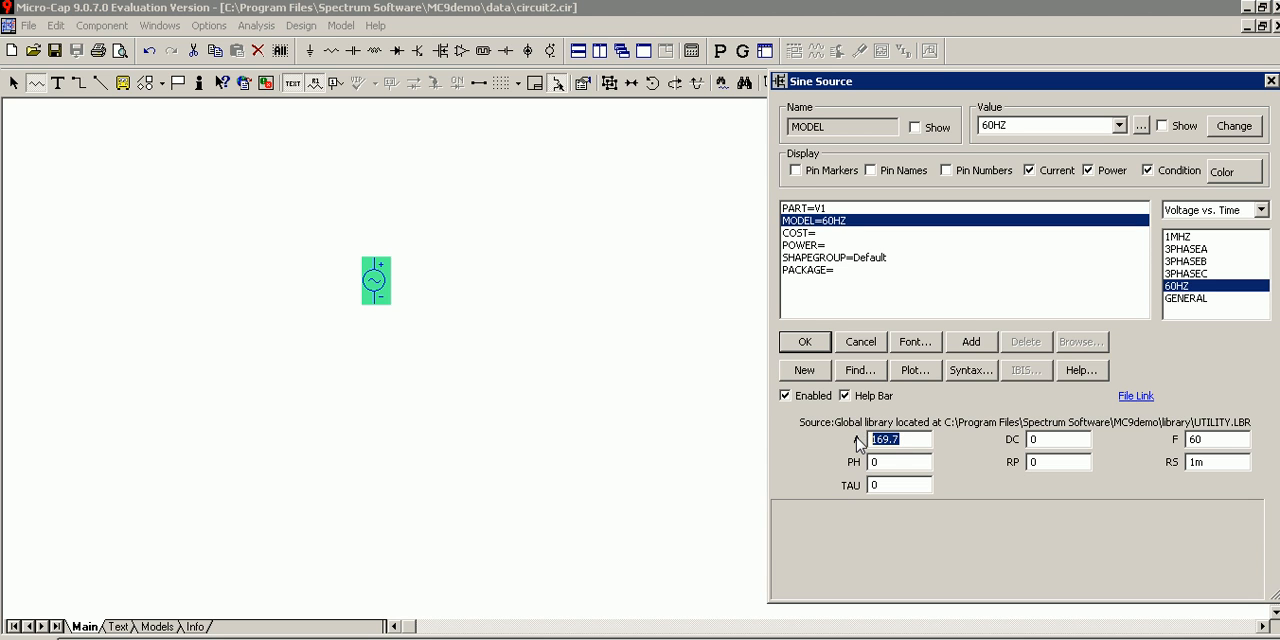
type("20")
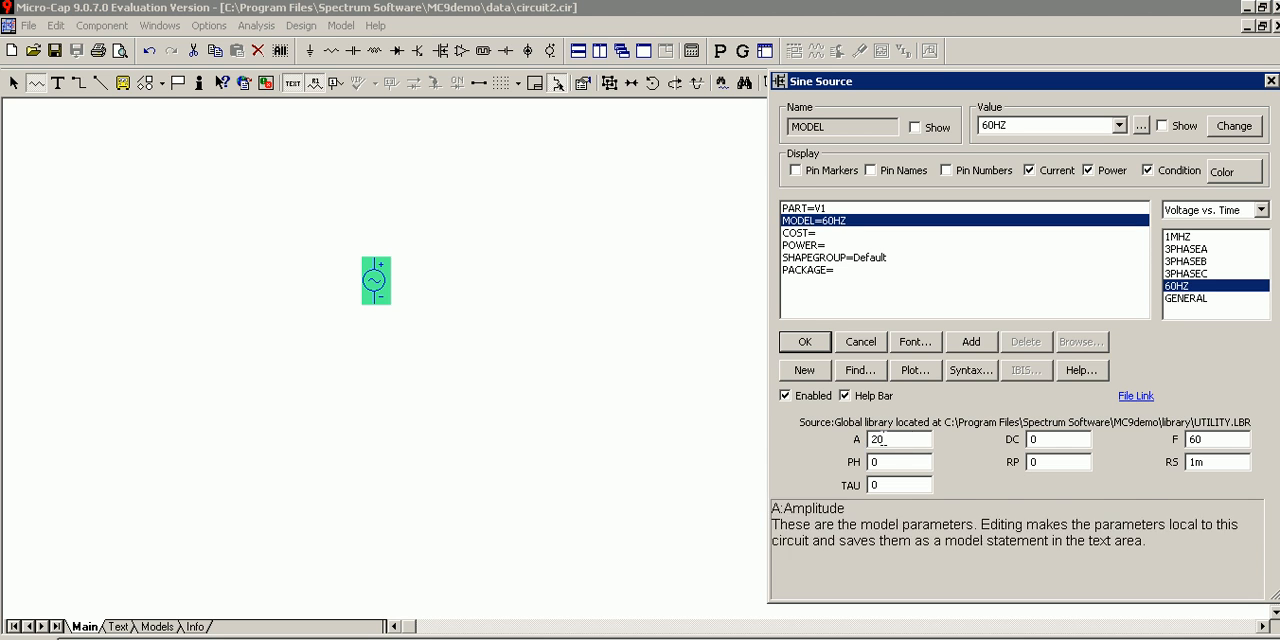
left_click_drag(1205, 440, 1172, 447)
type("1k")
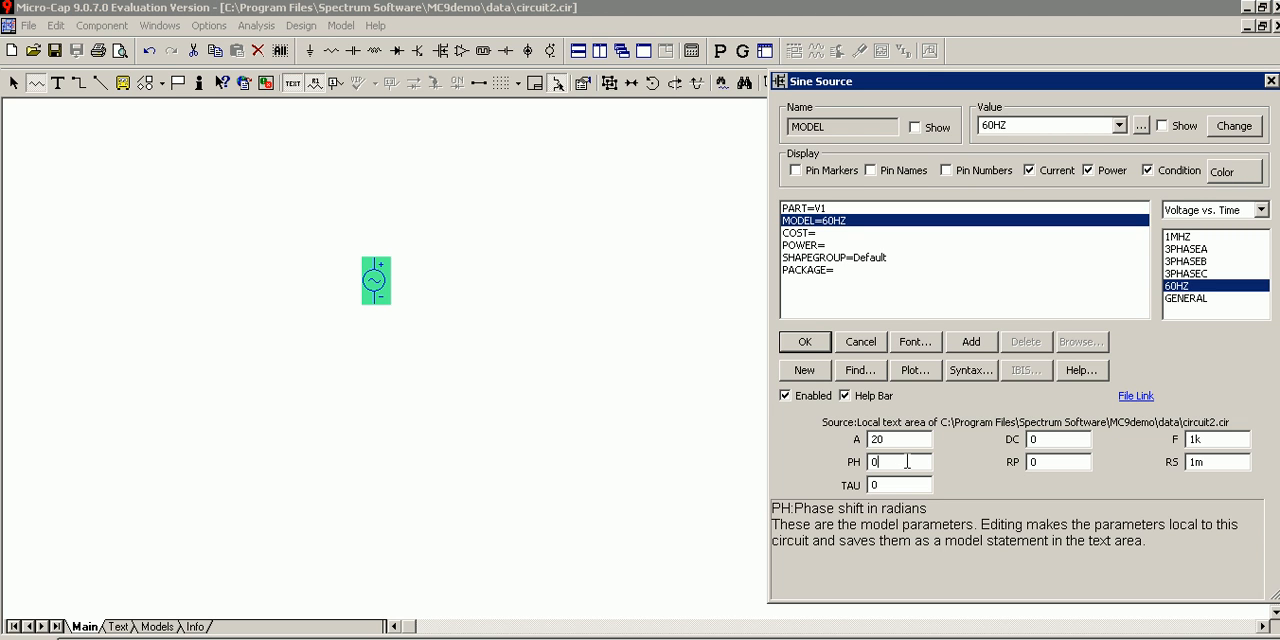
Name the sine source Vg and give its part label a bold font style.
left_click(856, 208)
left_click(1016, 126)
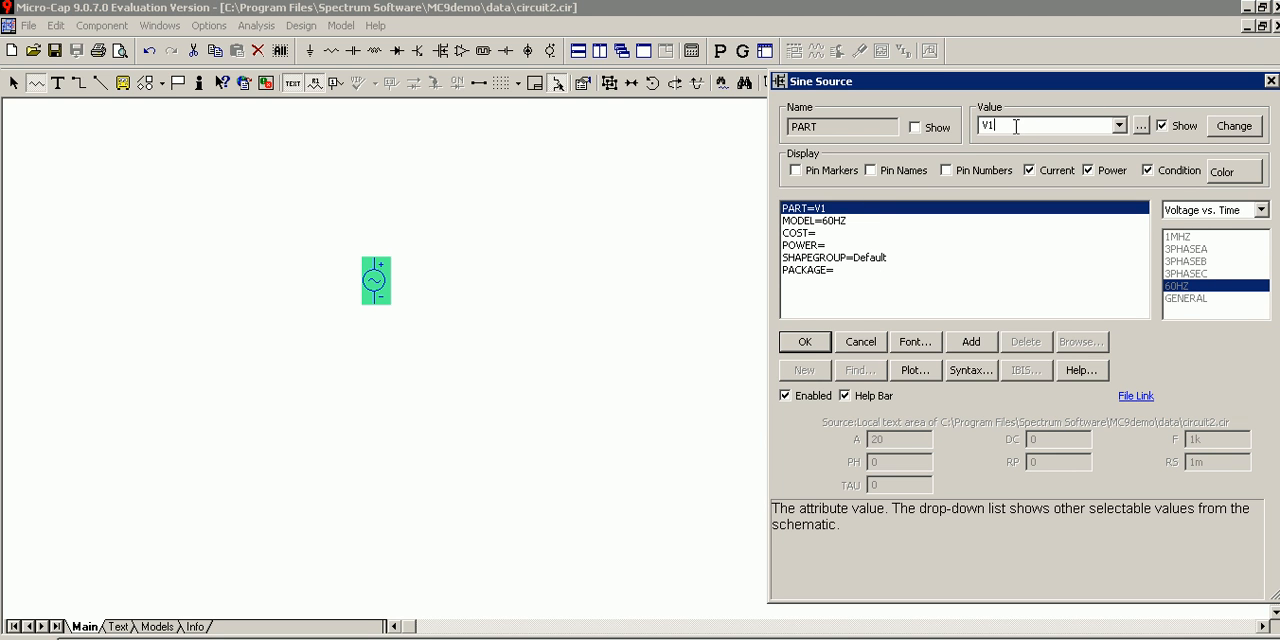
type("g")
left_click(912, 342)
left_click(976, 274)
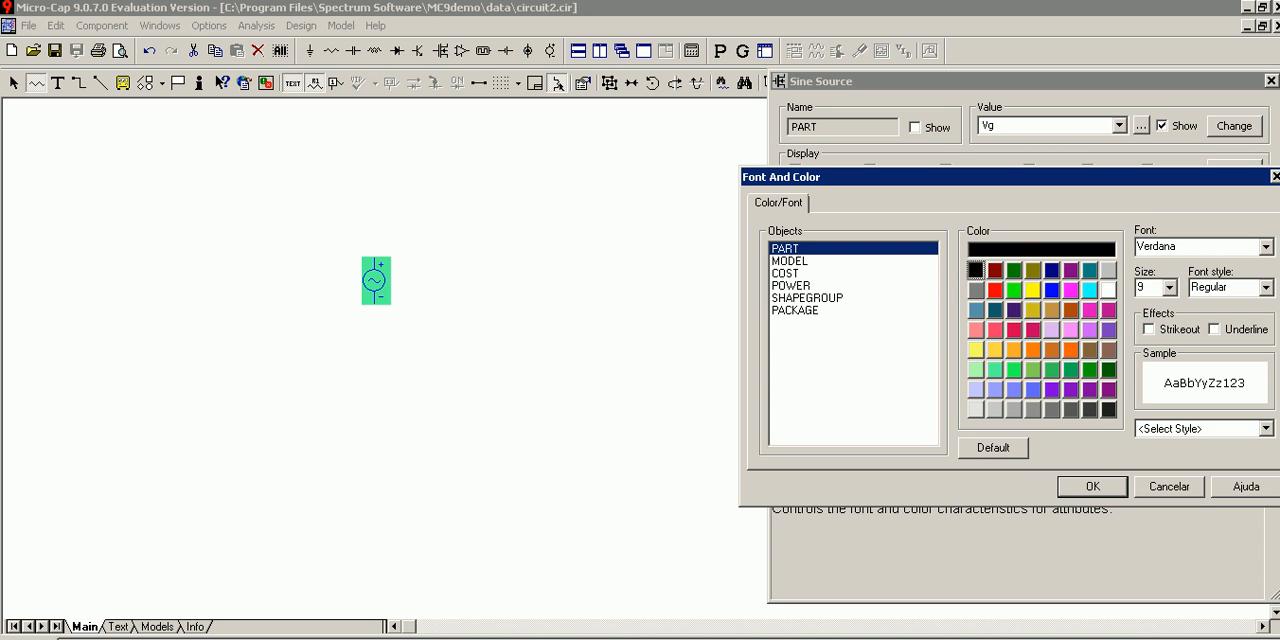
left_click(1264, 287)
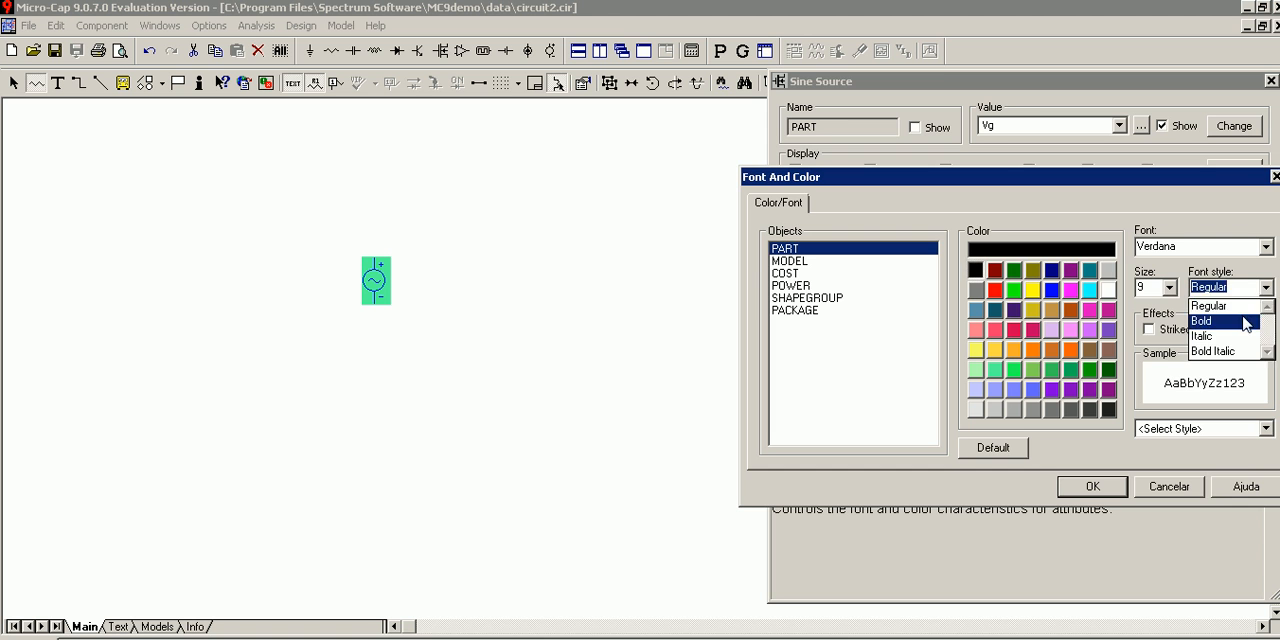
left_click(1248, 321)
left_click(1092, 486)
left_click(812, 345)
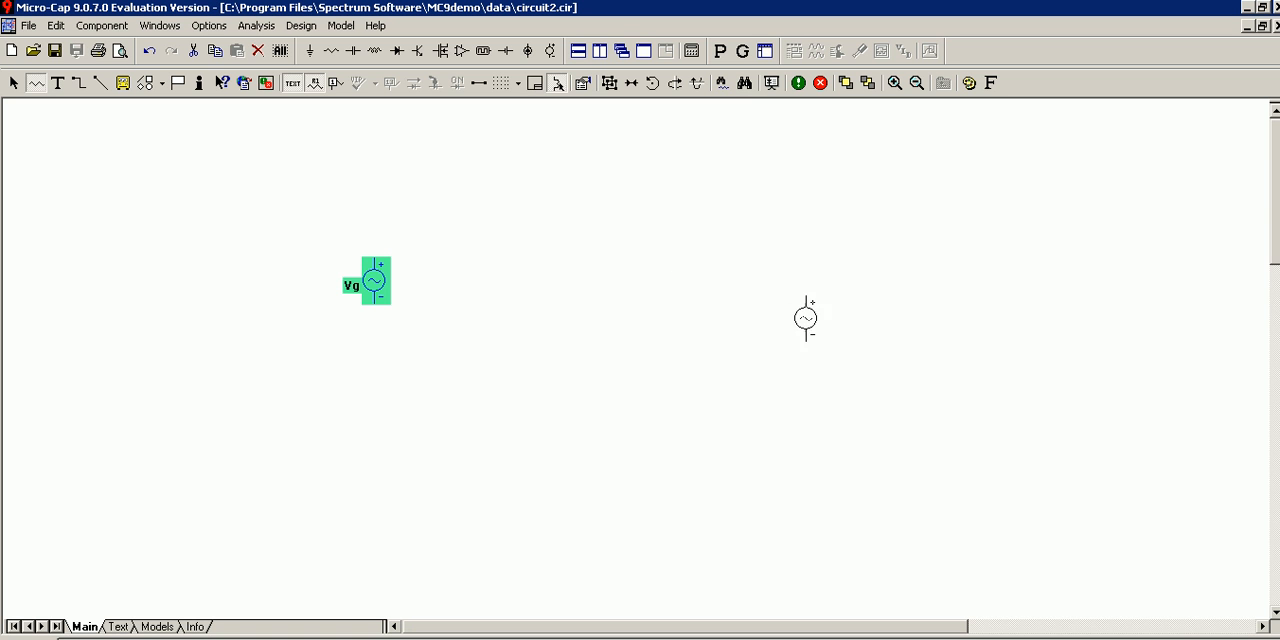
End component placement and move the Vg label slightly away from the source symbol.
key("Escape")
left_click(372, 256)
left_click_drag(351, 286, 344, 279)
left_click(394, 325)
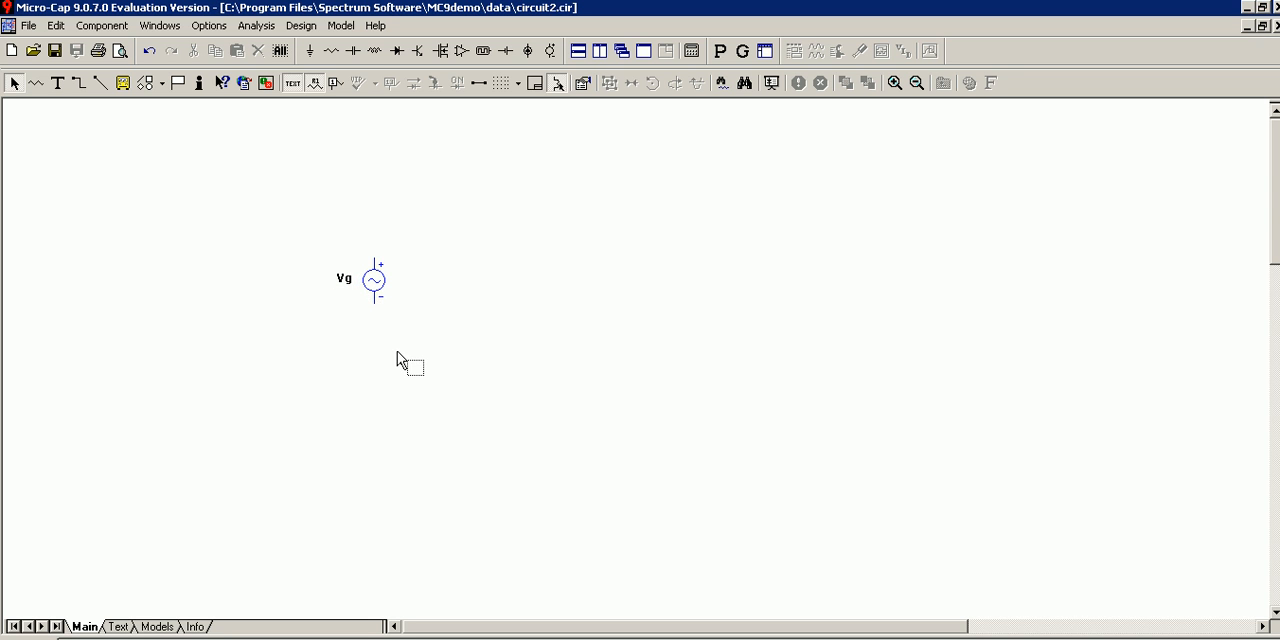
Set the Component, Wire and Pin Connection colors to black in the circuit's properties.
double_click(397, 352)
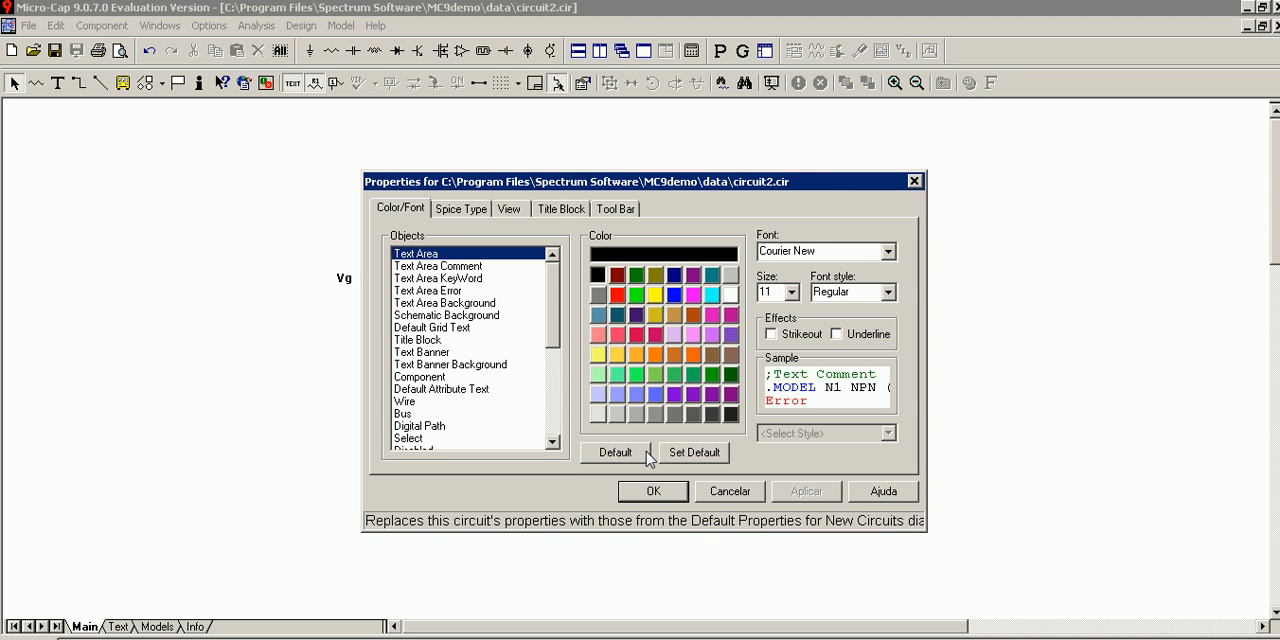
key("Escape")
double_click(541, 370)
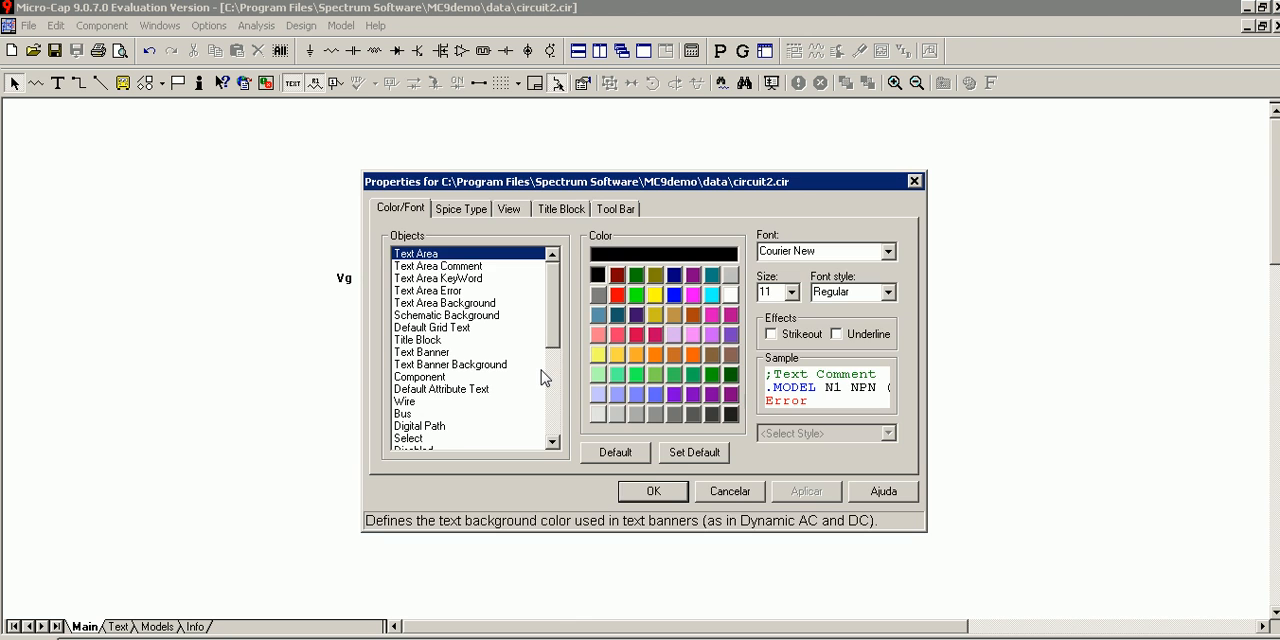
left_click(436, 377)
left_click(597, 275)
left_click(470, 401)
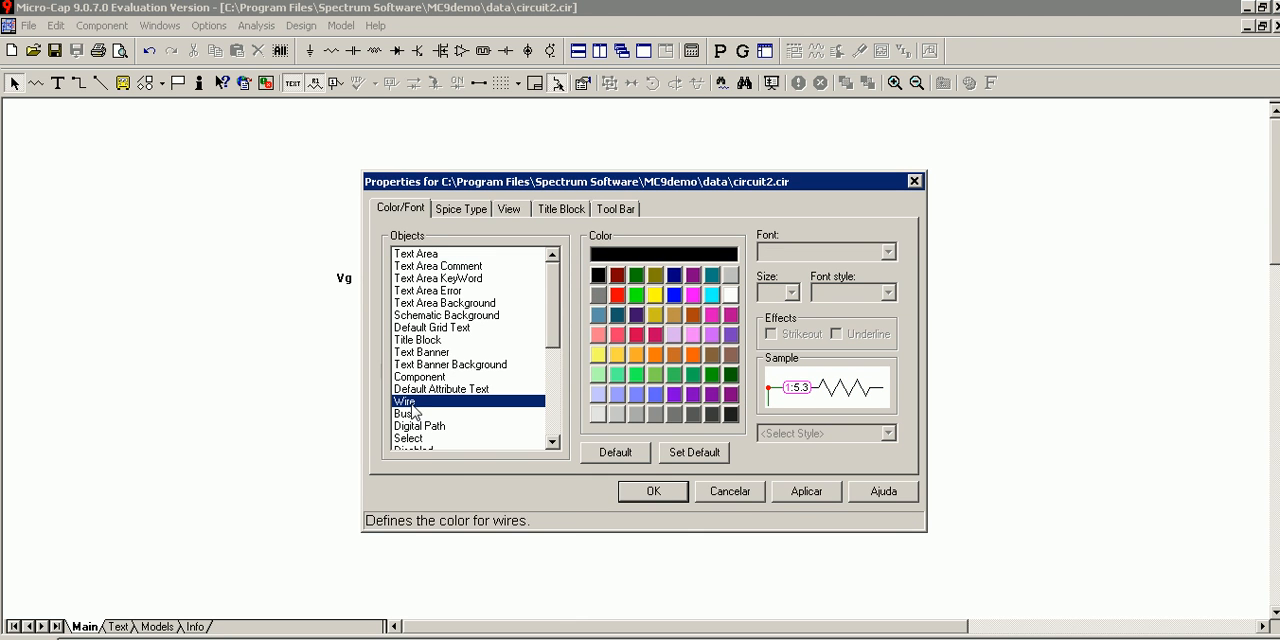
left_click(597, 275)
scroll(474, 404, "down", 5)
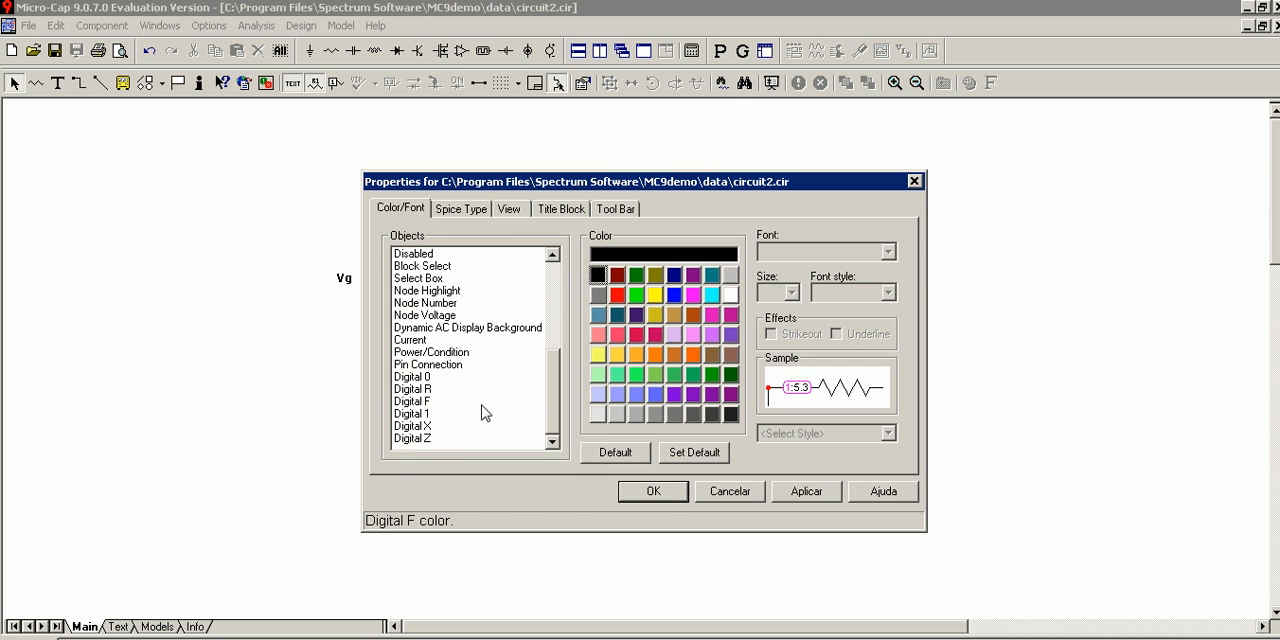
left_click(440, 364)
left_click(597, 276)
left_click(653, 491)
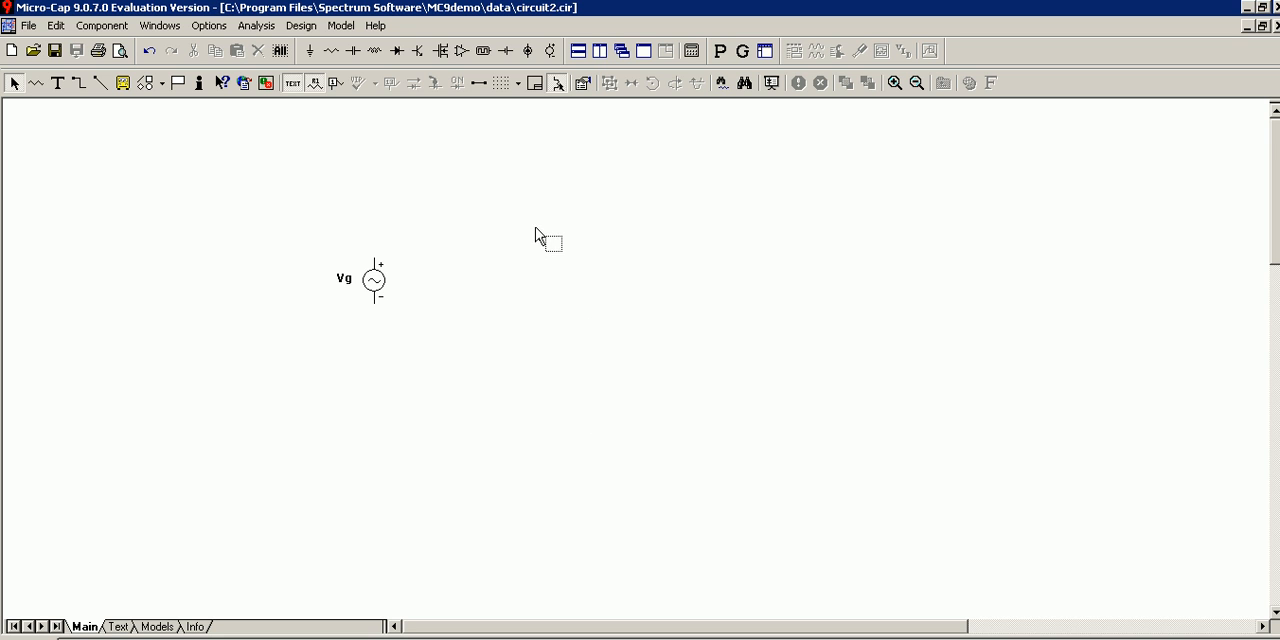
Place a ground symbol, rotate it upright and connect it below the negative terminal of Vg.
left_click(311, 55)
left_click(385, 379)
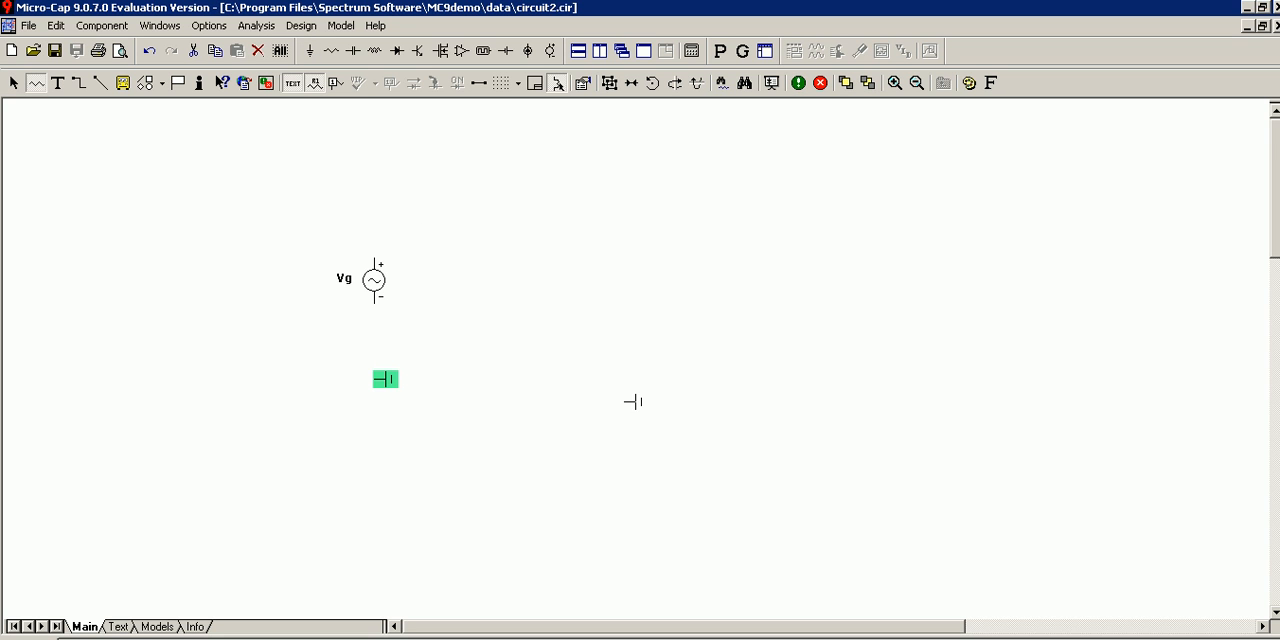
key("ctrl+e")
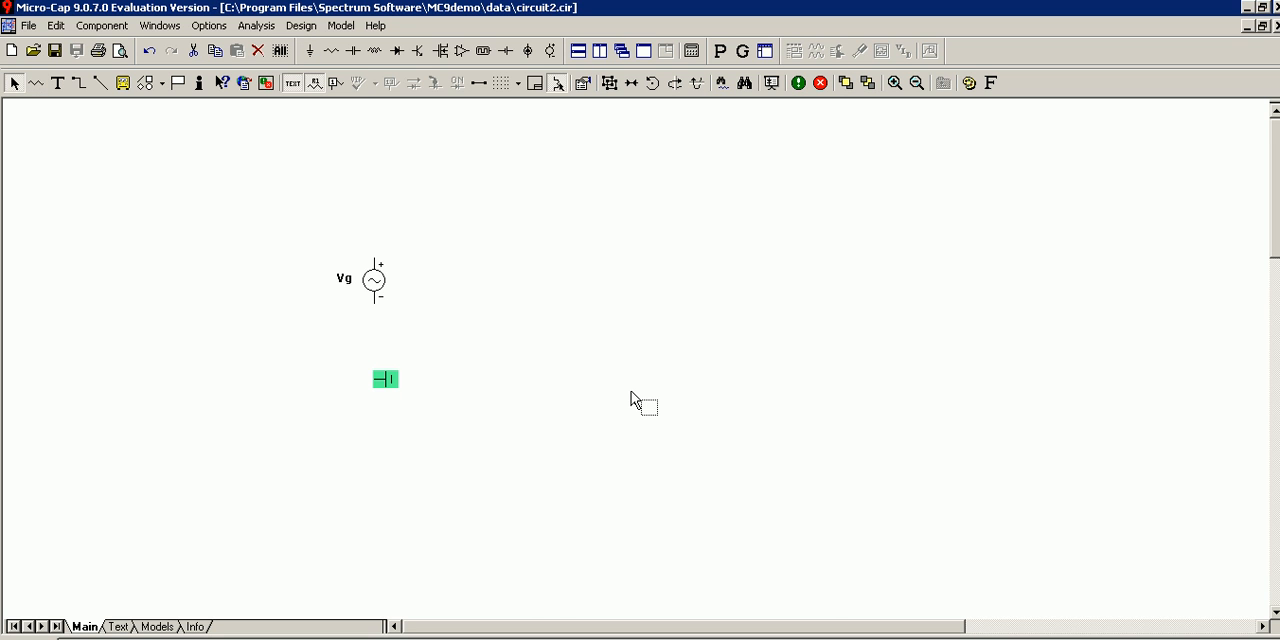
key("ctrl+r")
key("ctrl+r")
key("ctrl+r")
mouse_move(386, 394)
left_mouse_down()
mouse_move(373, 320)
mouse_move(373, 379)
left_mouse_up()
left_click(373, 376)
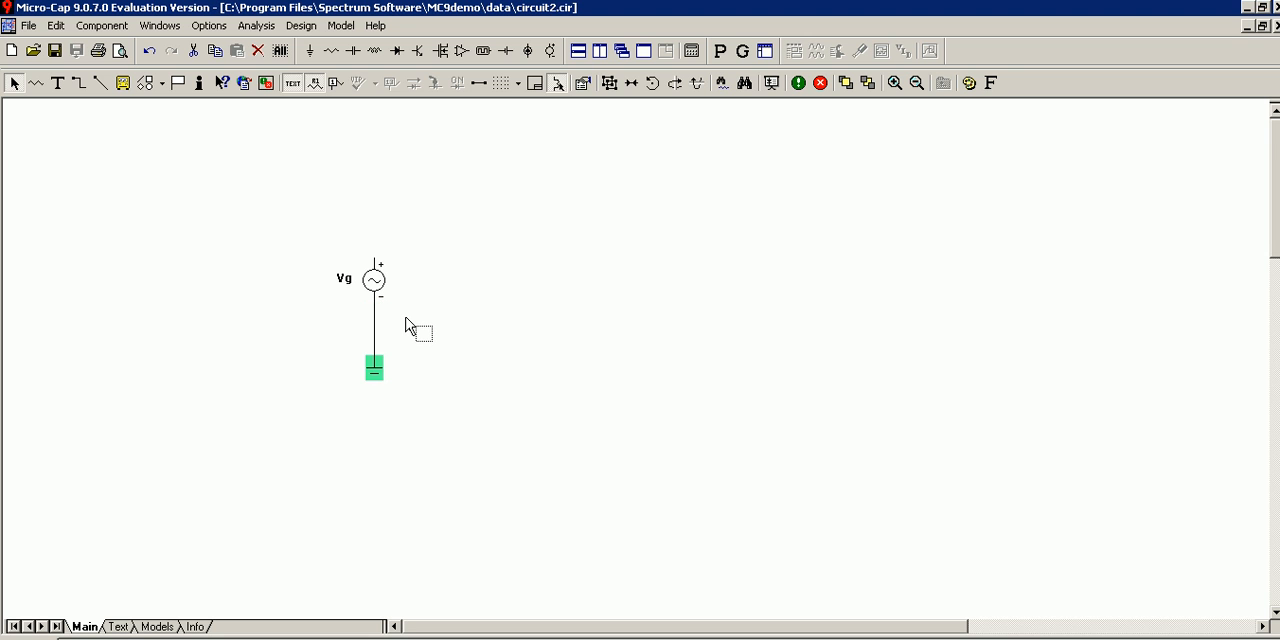
Delete the wire between Vg and the ground, and move the ground symbol further down.
left_click(493, 309)
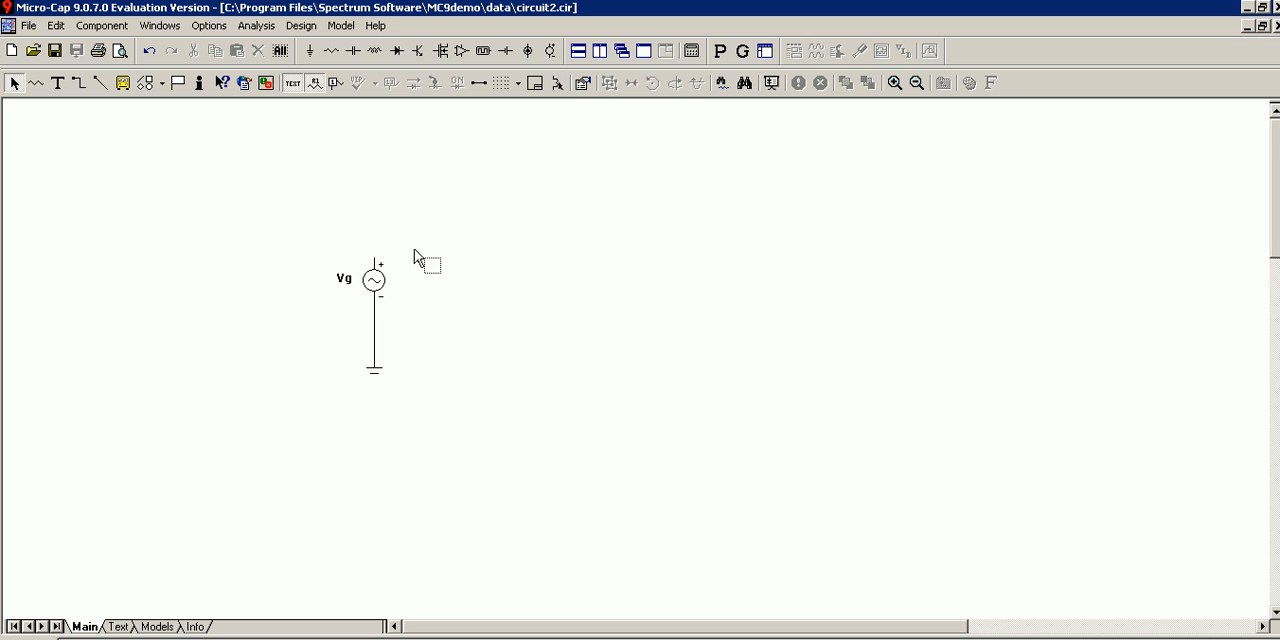
left_click(374, 338)
key("Delete")
left_click_drag(374, 367, 374, 390)
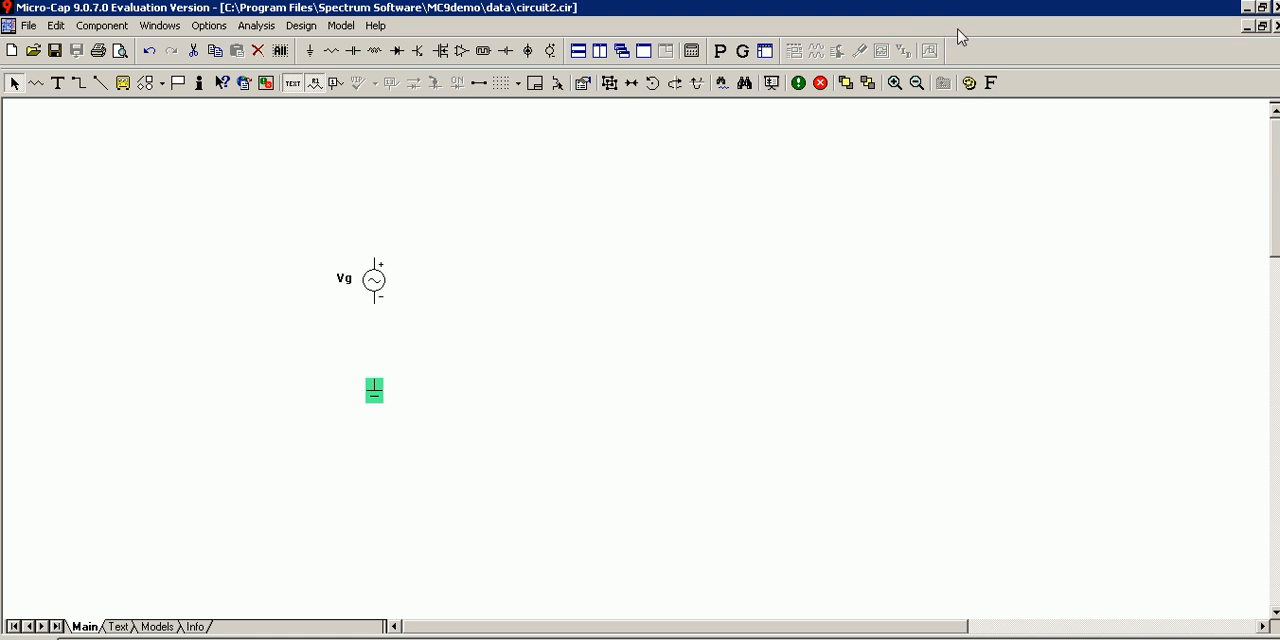
Turn on Rubberbanding and reposition the ground below Vg so that a wire connects them.
left_click(557, 83)
left_click_drag(383, 401, 376, 355)
left_click(321, 175)
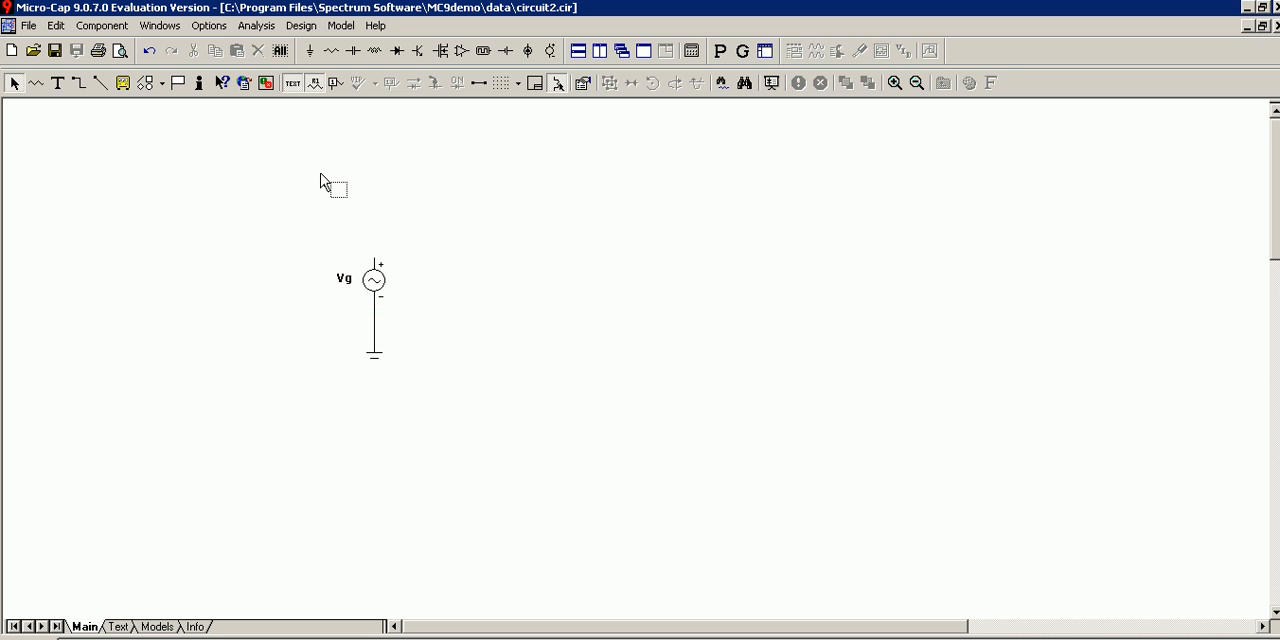
Adjust the position of the Vg label and display the circuit's node numbers.
left_click_drag(352, 282, 346, 287)
left_click(239, 143)
left_click(336, 84)
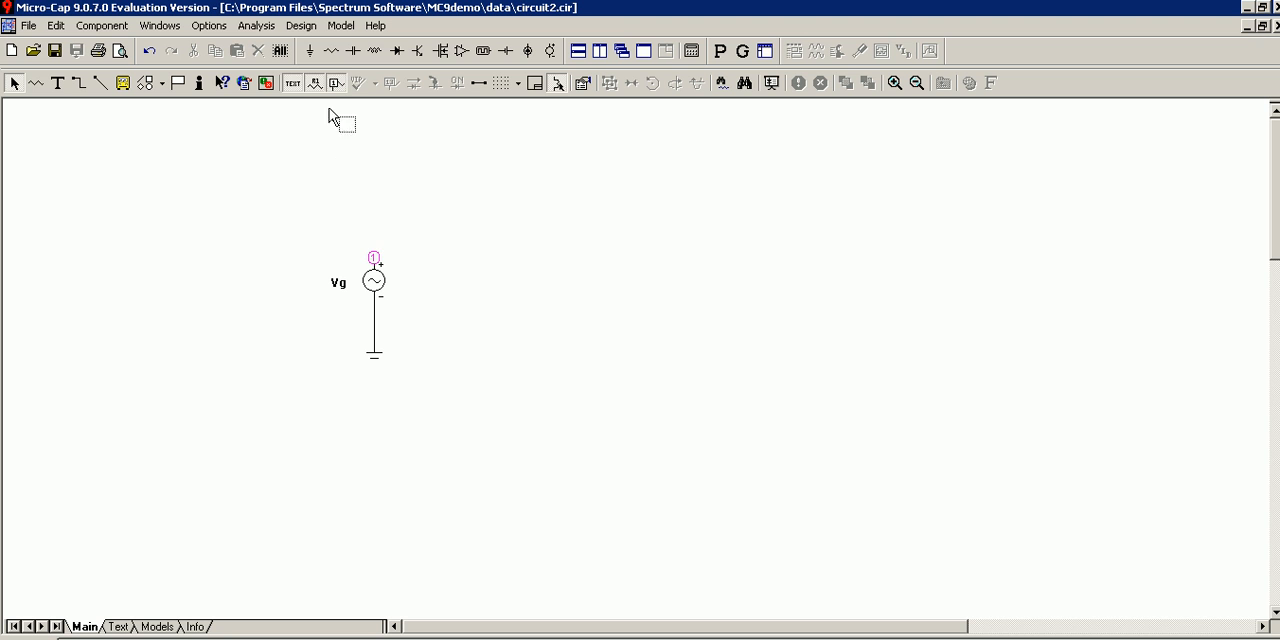
Start a Transient analysis and set its time range to 4m,0.
left_click(260, 27)
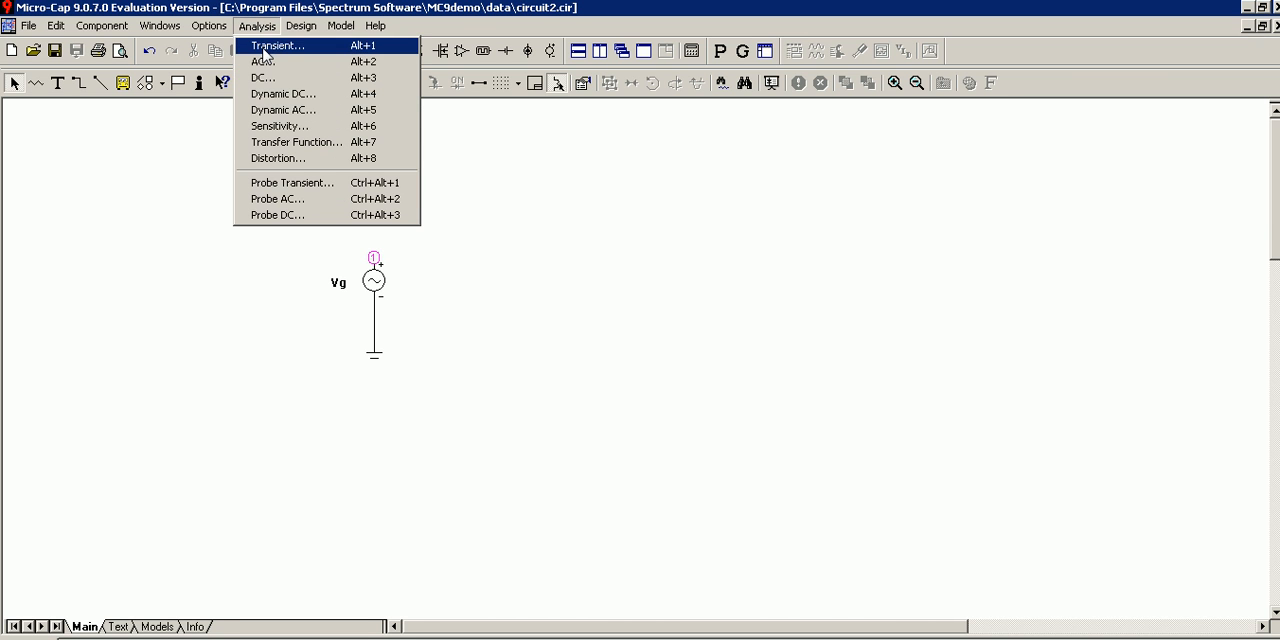
left_click(265, 48)
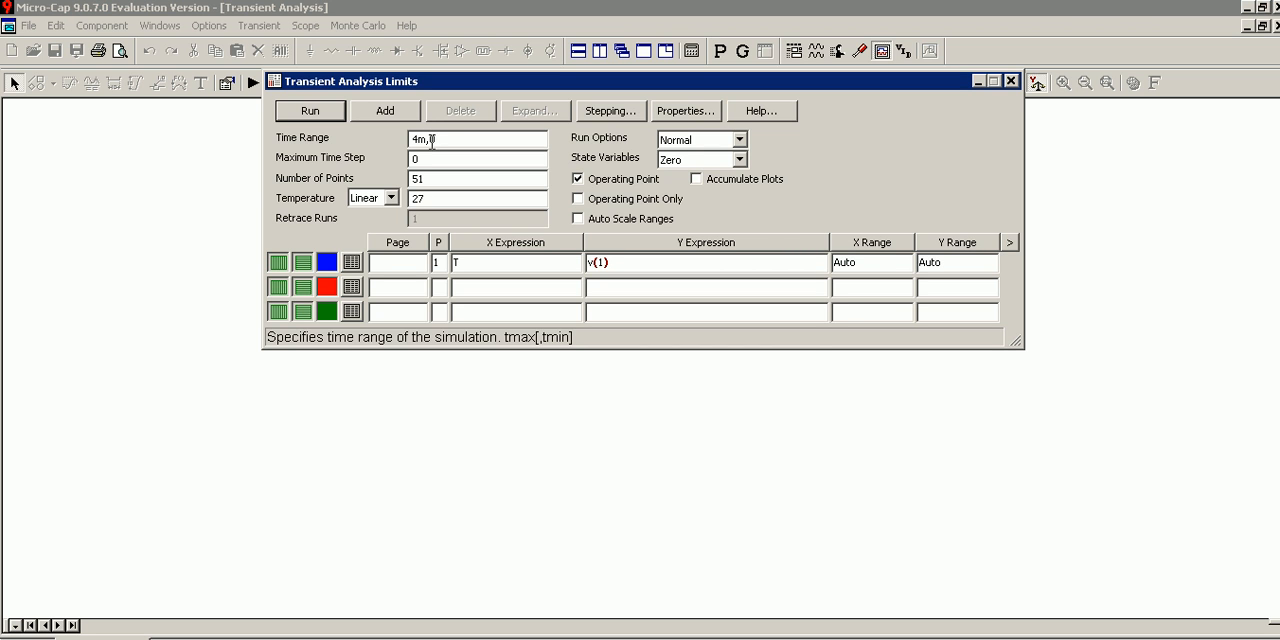
type("0")
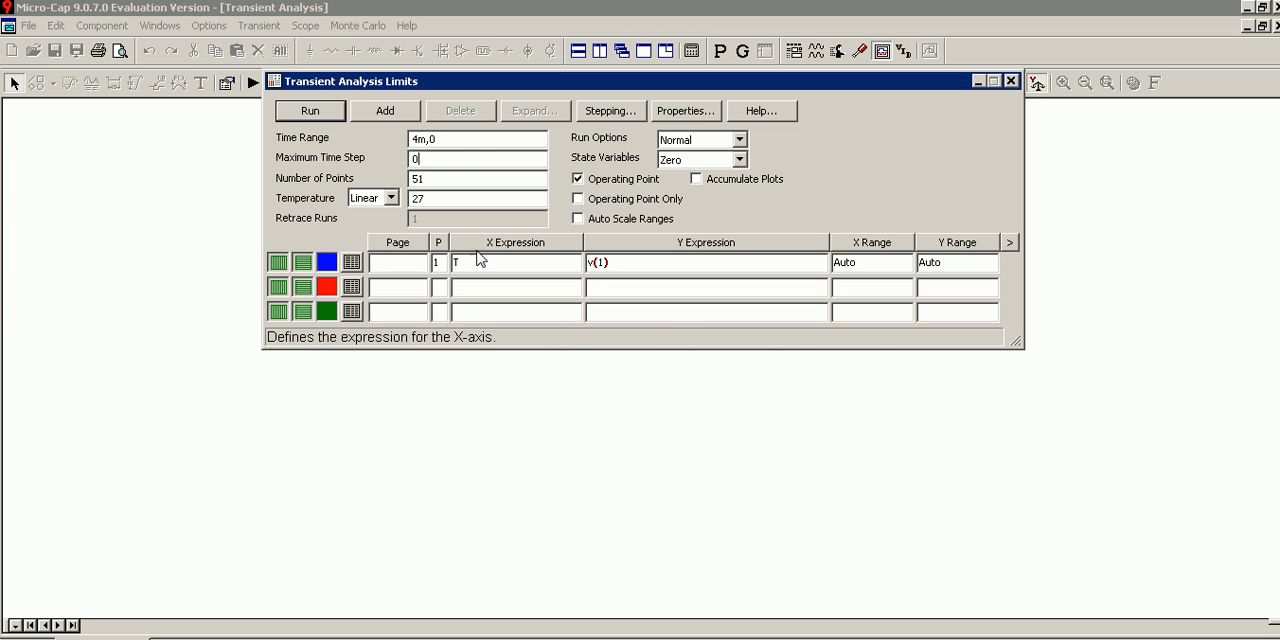
For the v(1) plot, copy the time range 4m,0 into the X range and set the Y range to 20,-20.
left_click(648, 267)
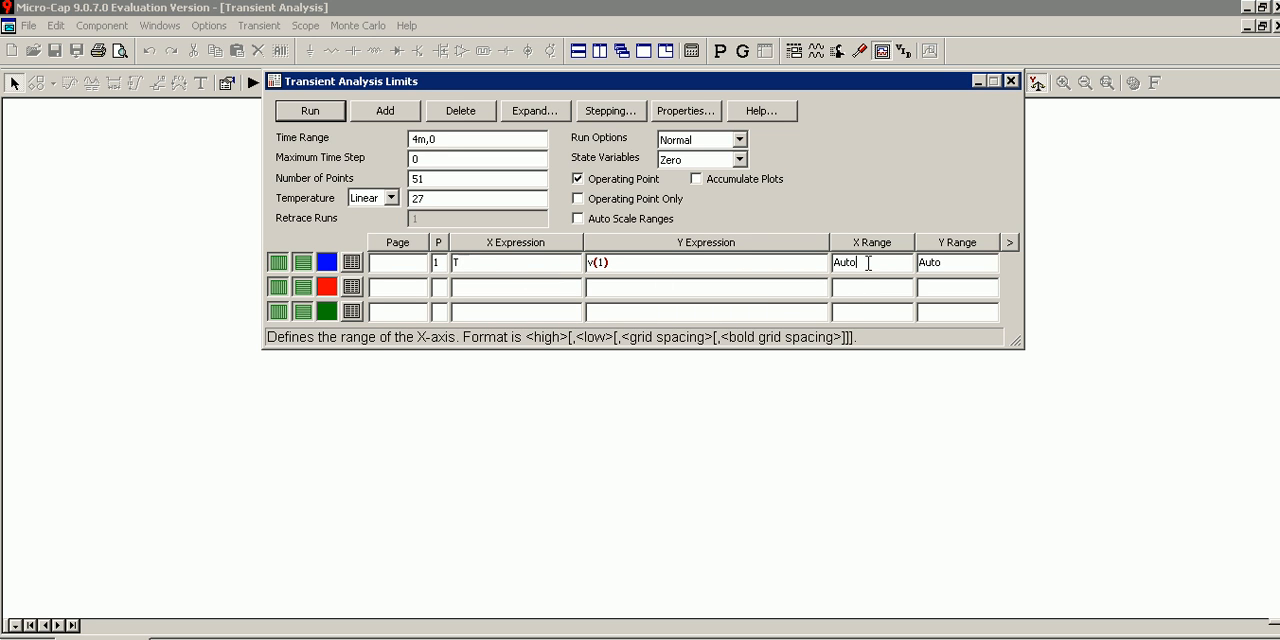
left_click_drag(870, 262, 812, 261)
left_click_drag(445, 139, 404, 137)
key("ctrl+c")
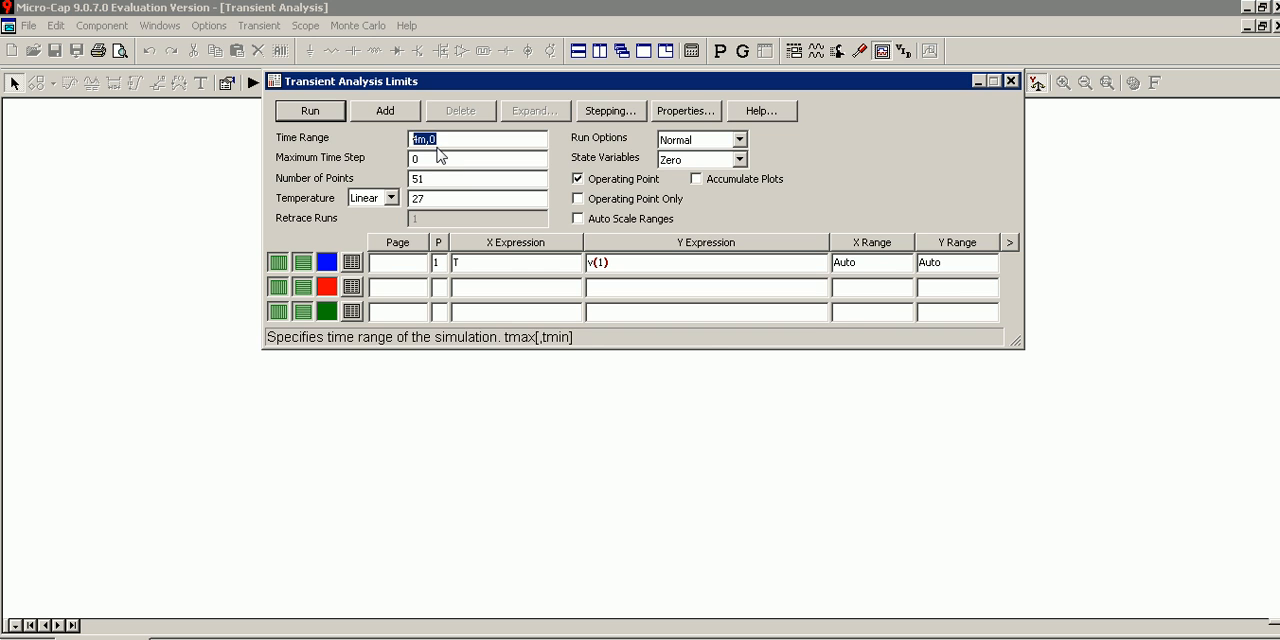
left_click(845, 263)
double_click(845, 263)
key("ctrl+v")
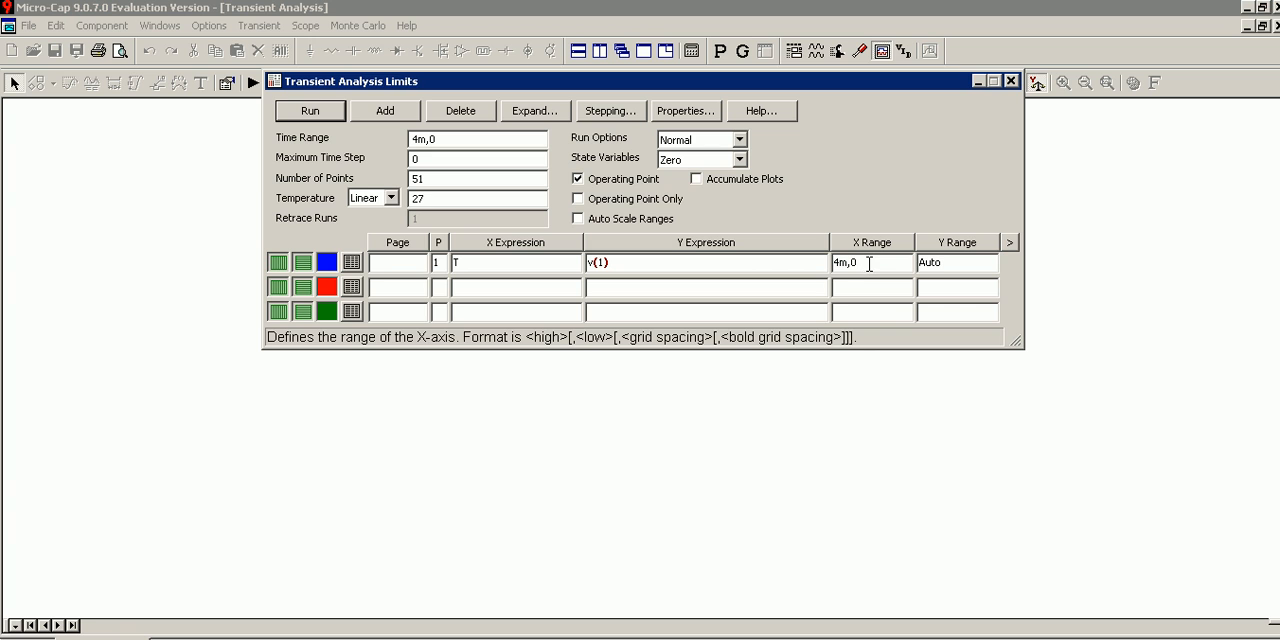
left_click_drag(945, 265, 927, 268)
type("20,-20")
Plot v(1) with the transient analysis and rerun it with a maximum time step of 0.000001.
left_click(312, 111)
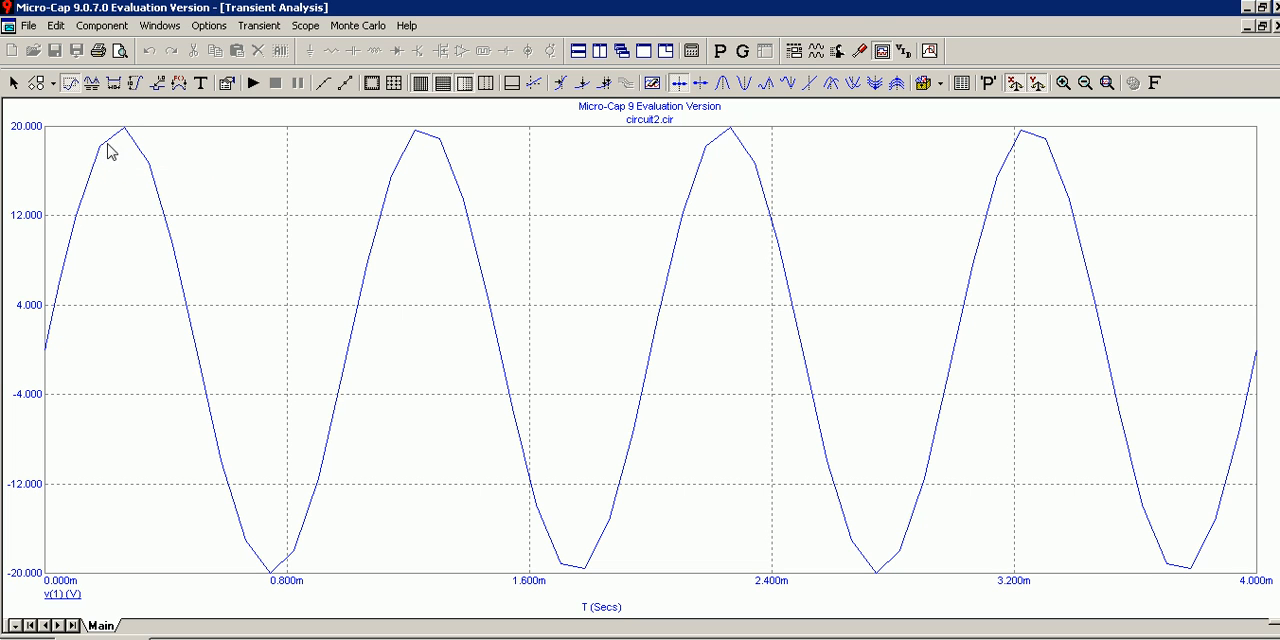
mouse_move(99, 153)
mouse_move(271, 572)
left_click(257, 26)
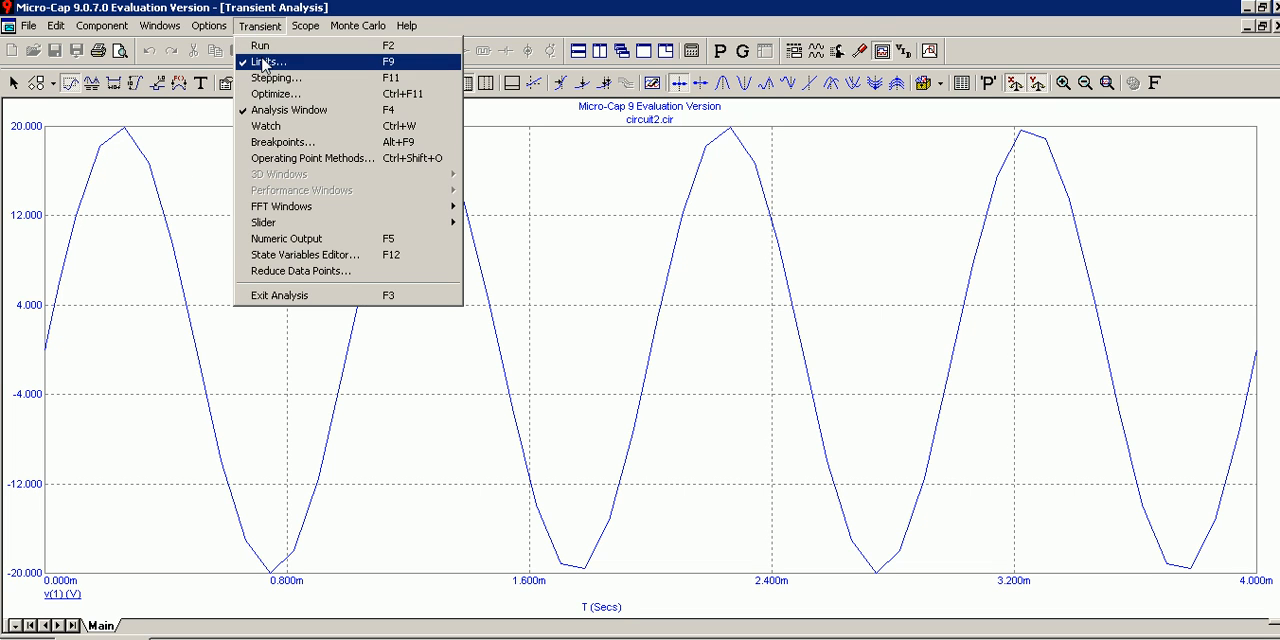
left_click(265, 61)
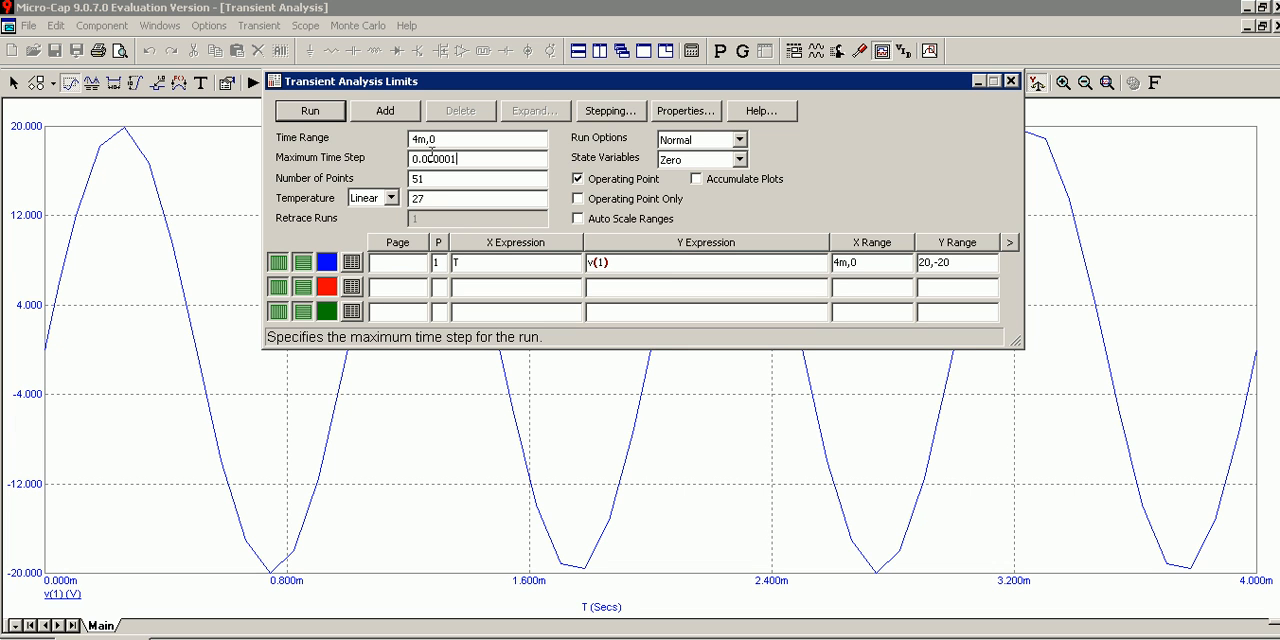
left_click(320, 111)
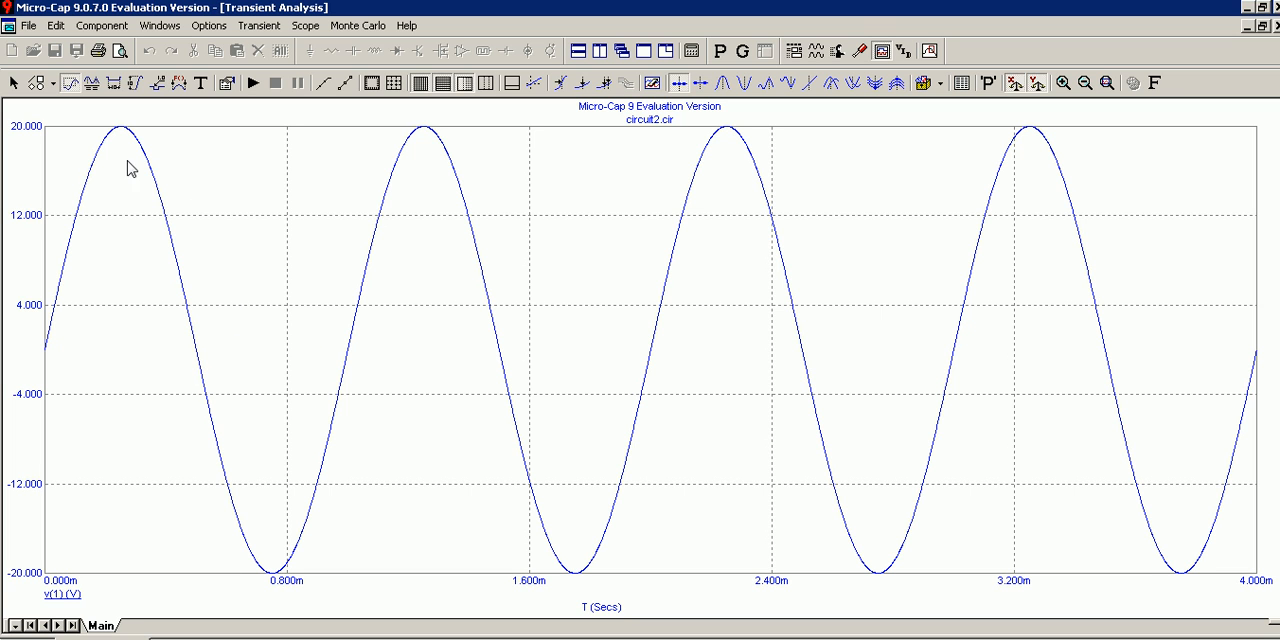
Format the v(1) curve with a black line of width 2.
double_click(32, 212)
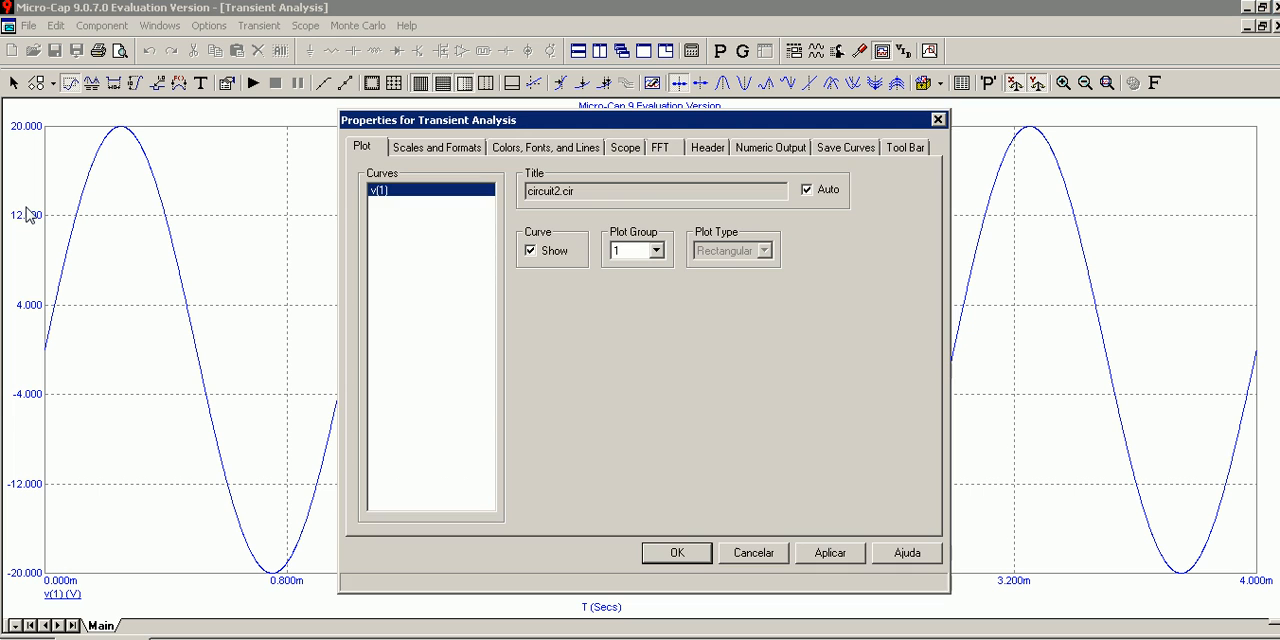
left_click(546, 150)
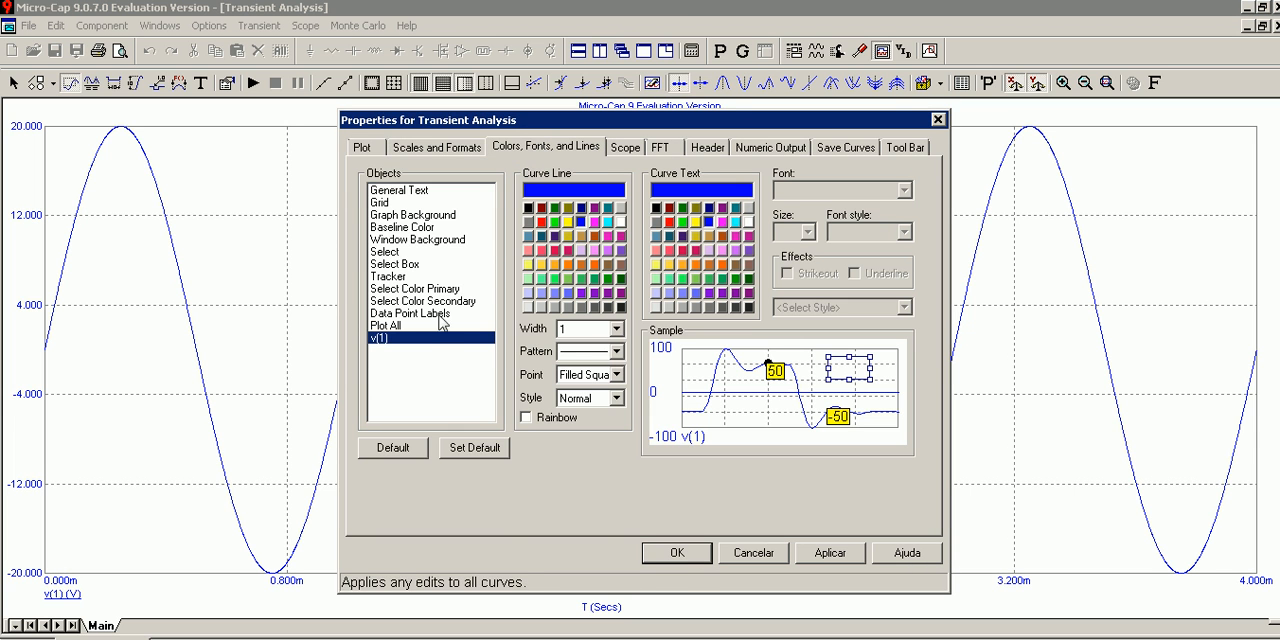
left_click(529, 208)
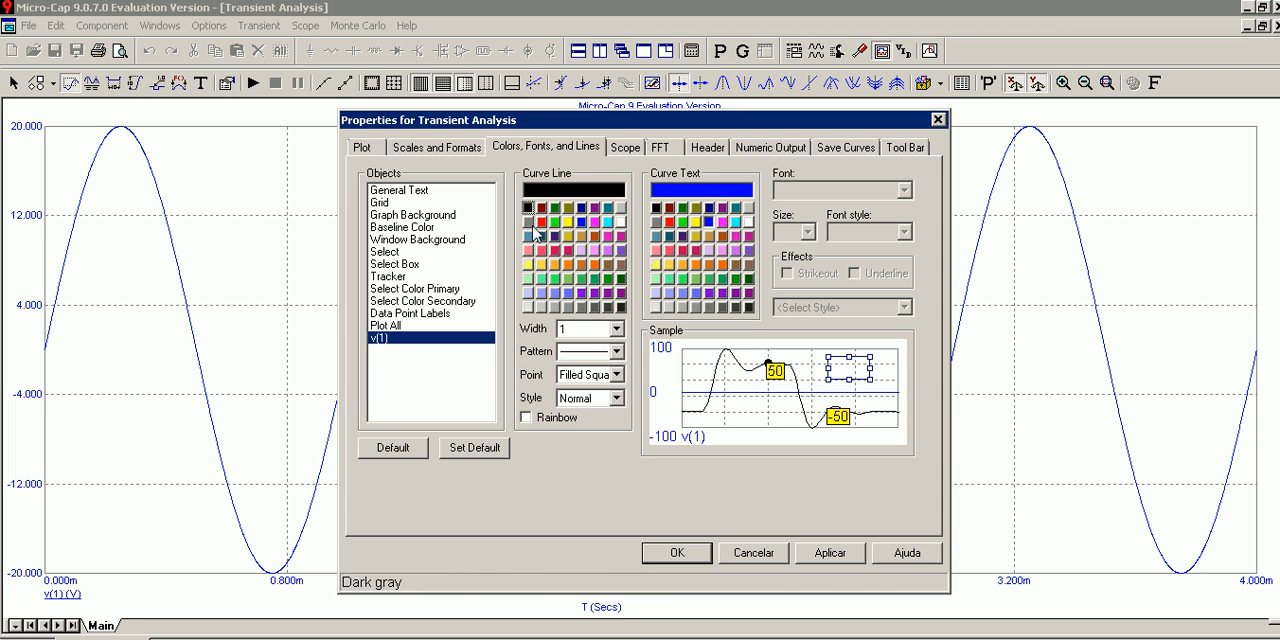
left_click(616, 330)
left_click(585, 361)
left_click(830, 556)
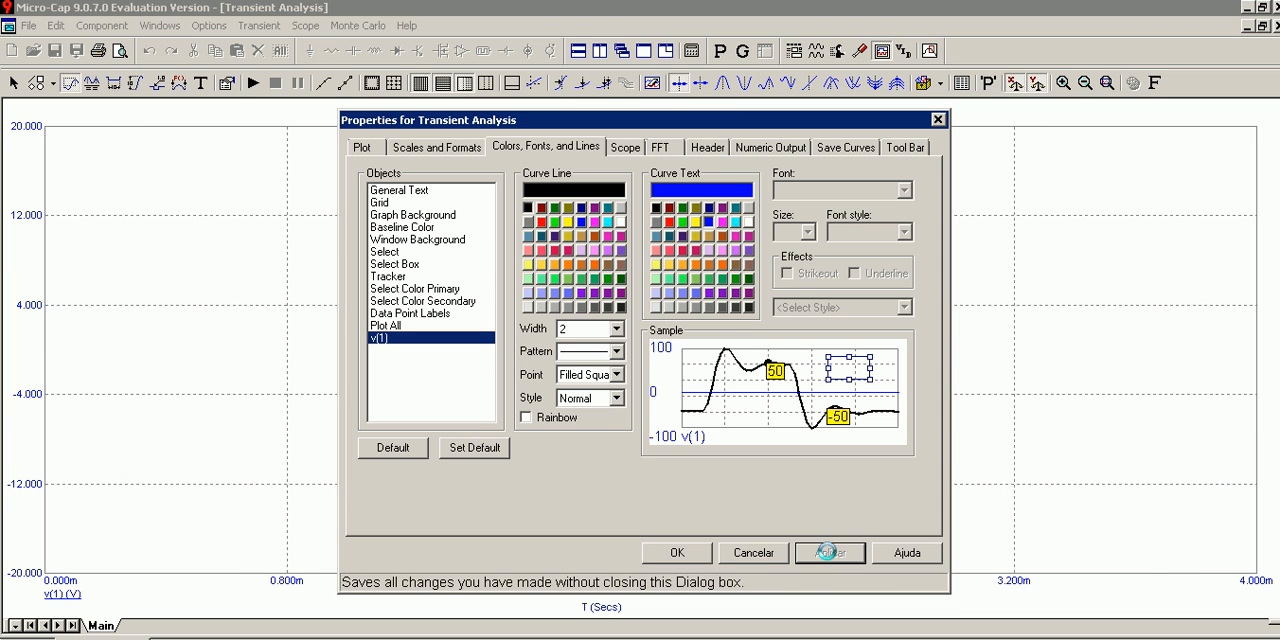
left_click(668, 554)
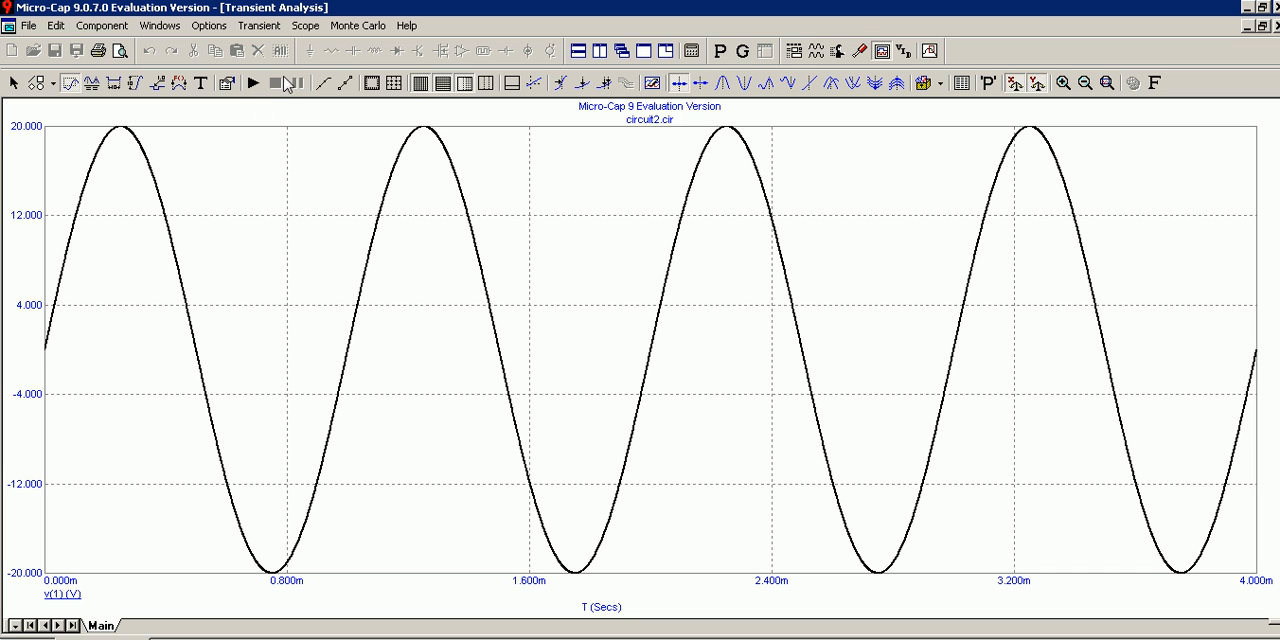
Set the line width of the v(1) curve to 1.
double_click(78, 222)
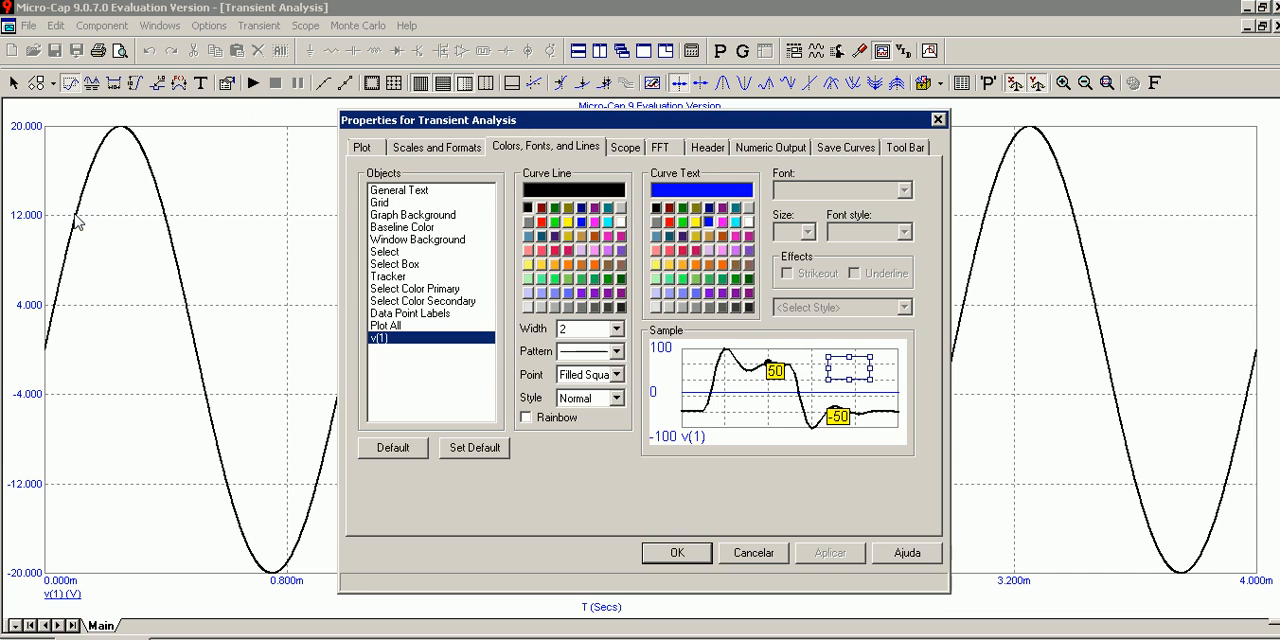
left_click(616, 329)
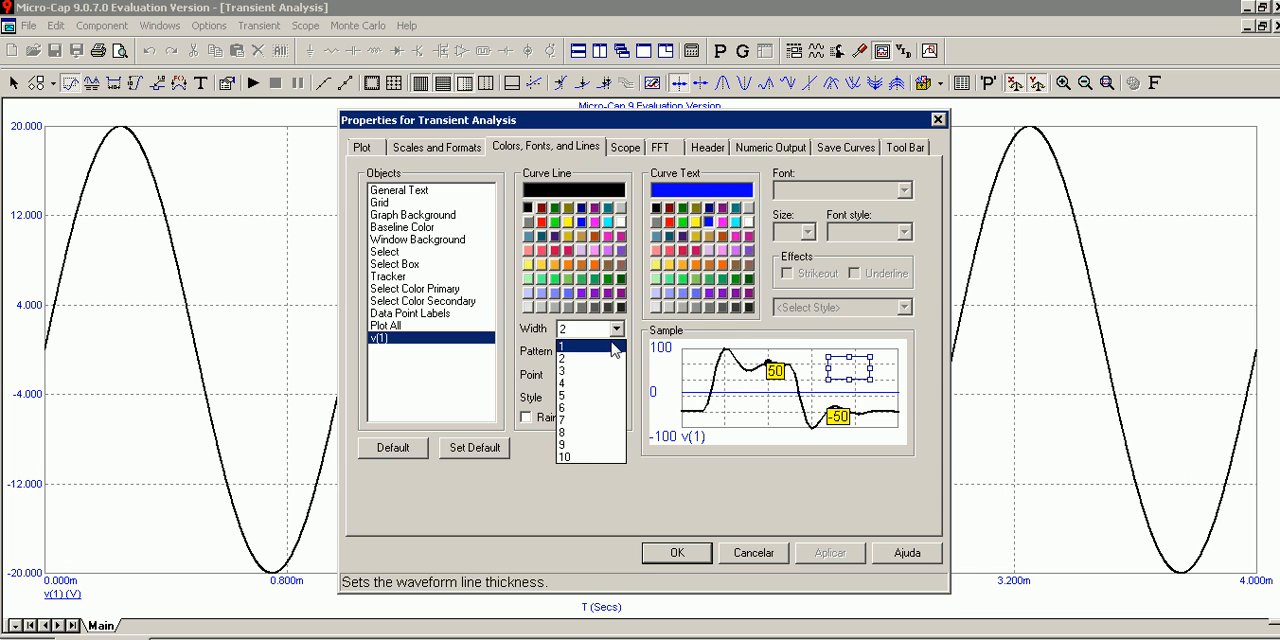
left_click(615, 347)
left_click(677, 553)
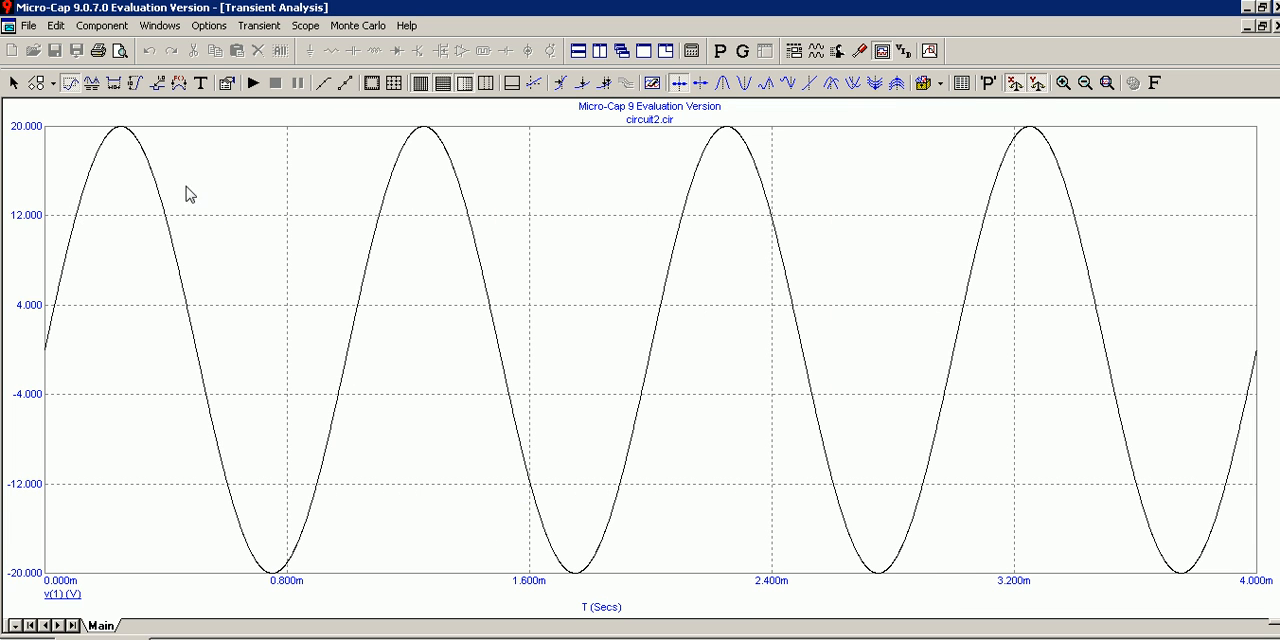
Change the General Text color of the transient plot to black.
double_click(27, 137)
left_click(399, 190)
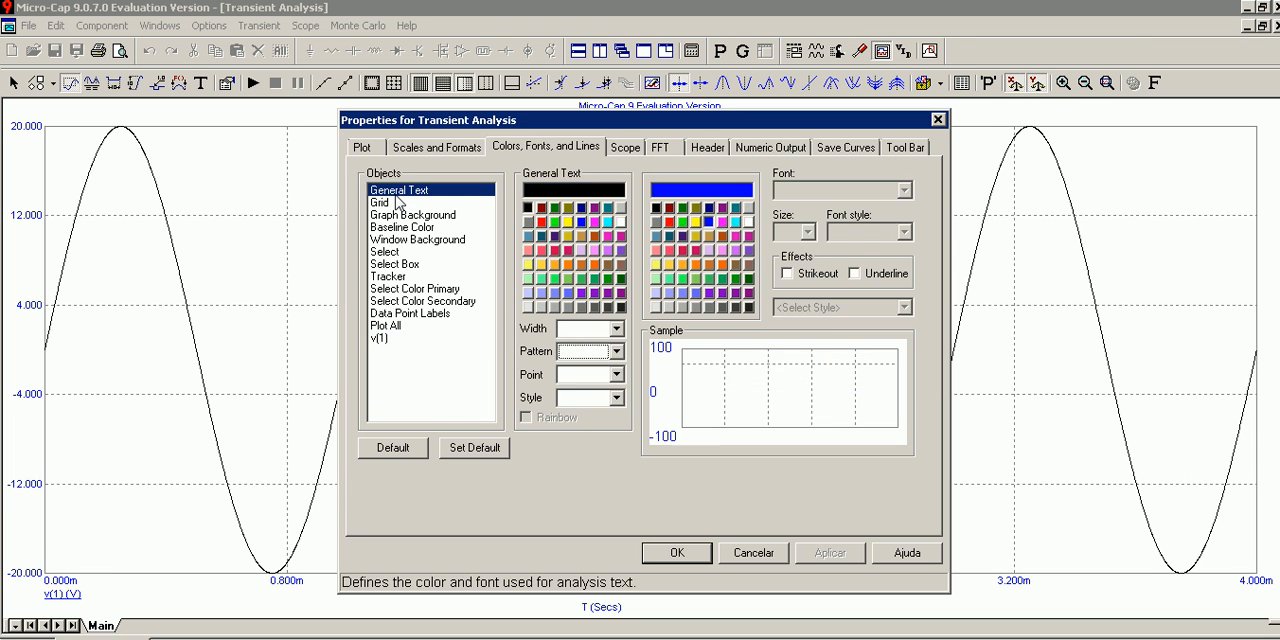
left_click(554, 231)
left_click(677, 553)
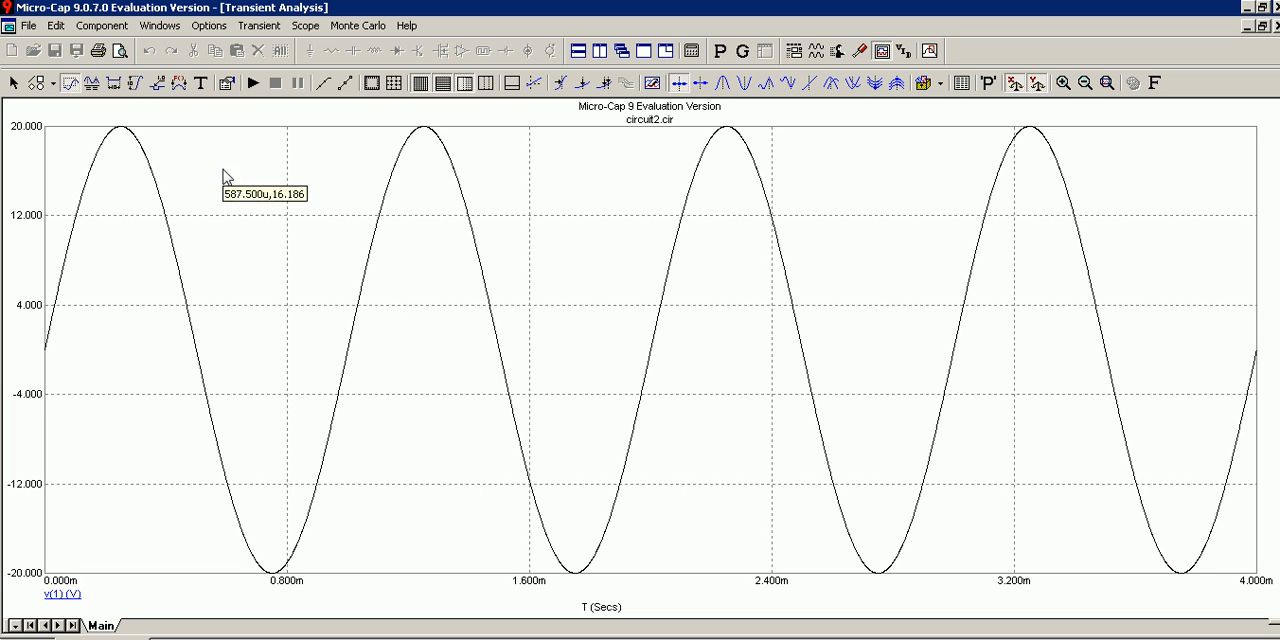
Add a grid spacing of 4 to the v(1) Y range, making it 20,-20,4, and rerun the analysis.
mouse_move(770, 322)
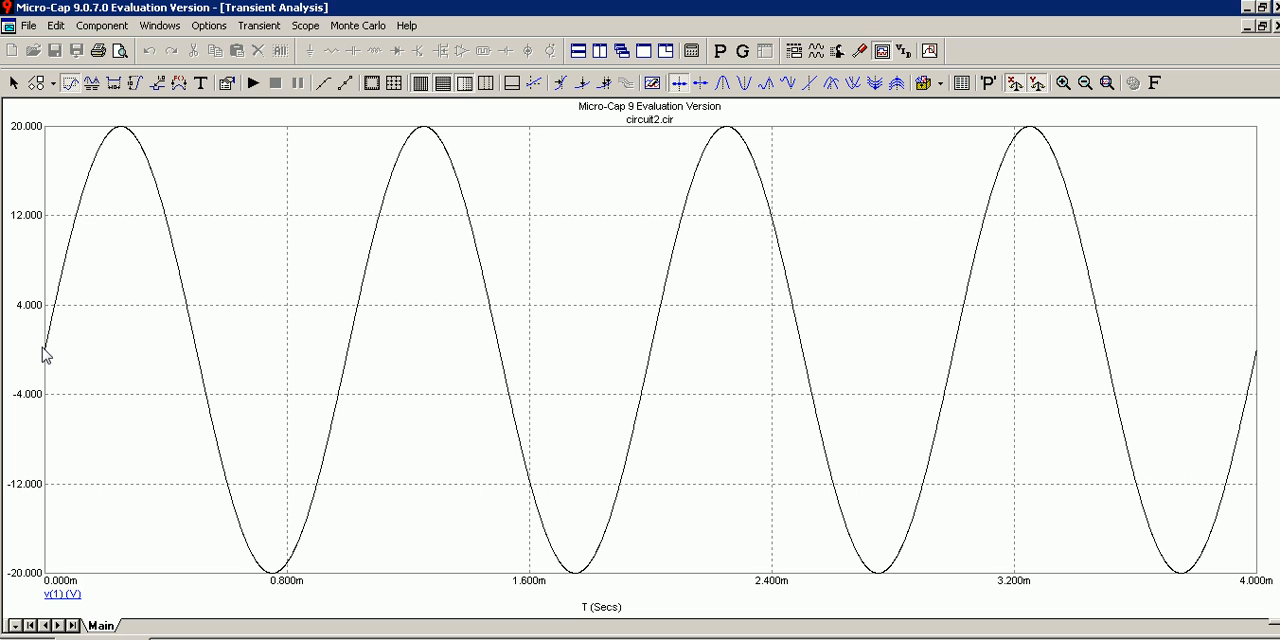
left_click(259, 25)
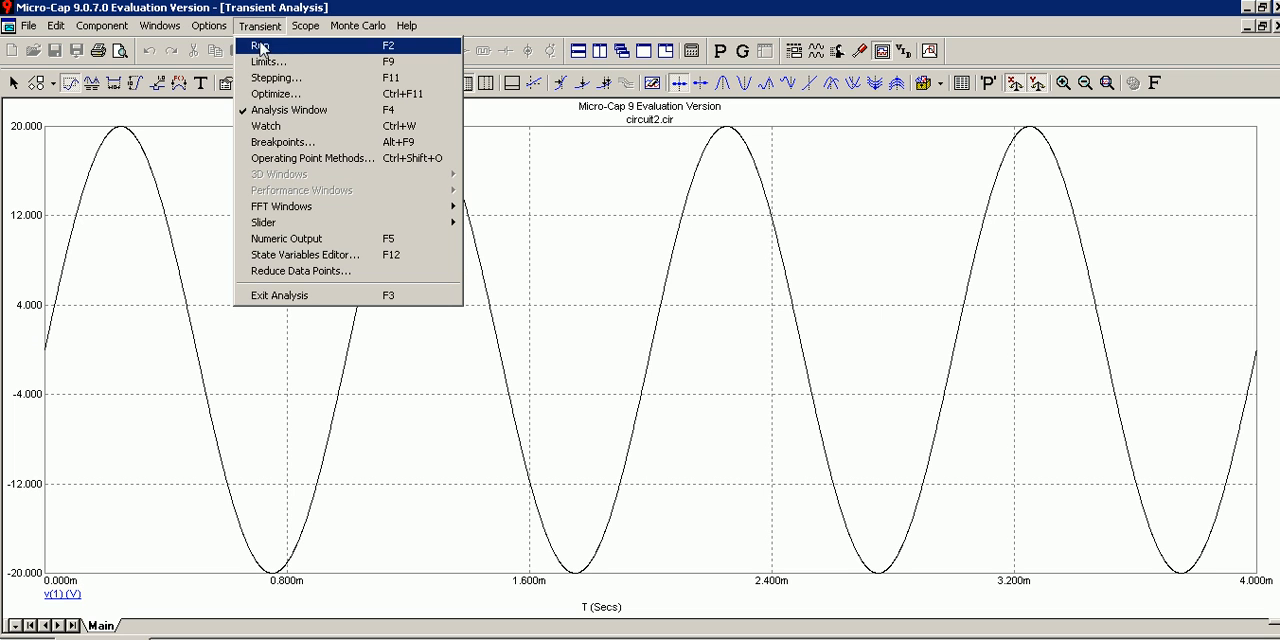
left_click(272, 66)
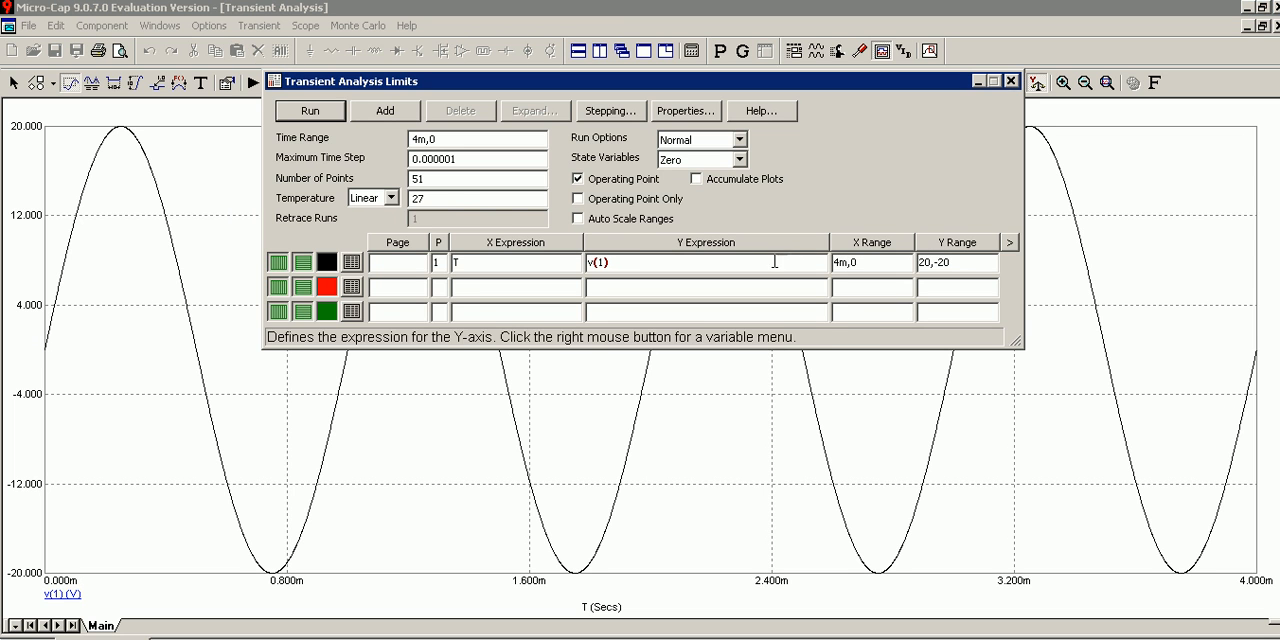
left_click(957, 262)
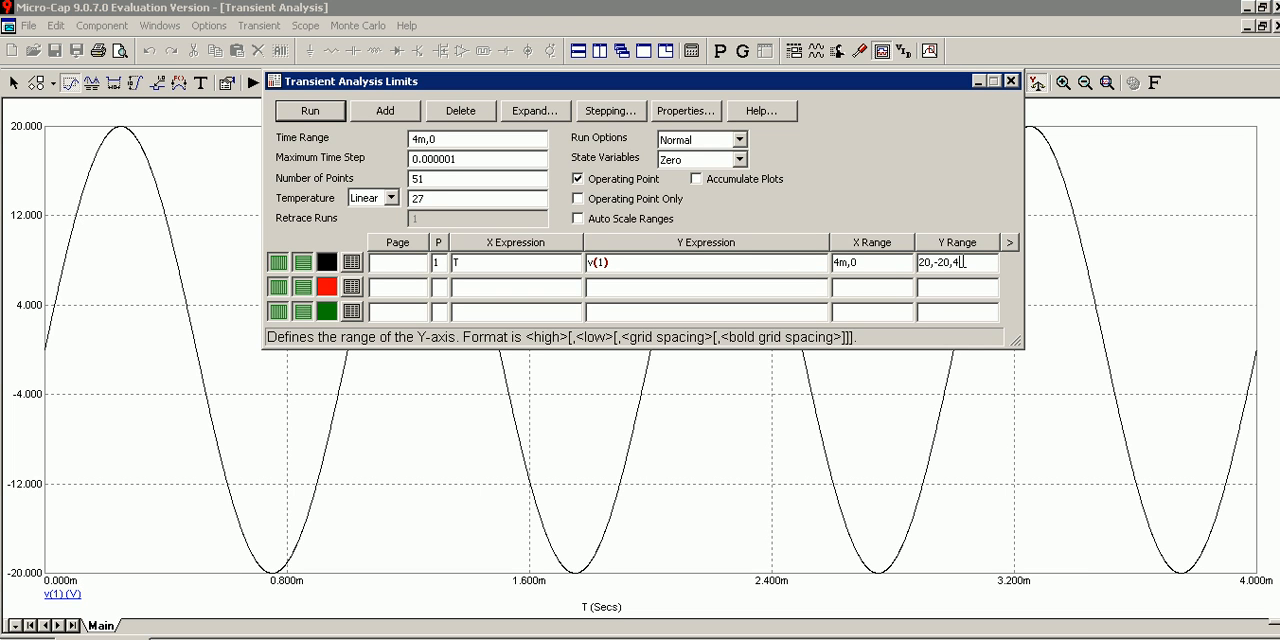
type(",4")
left_click(310, 110)
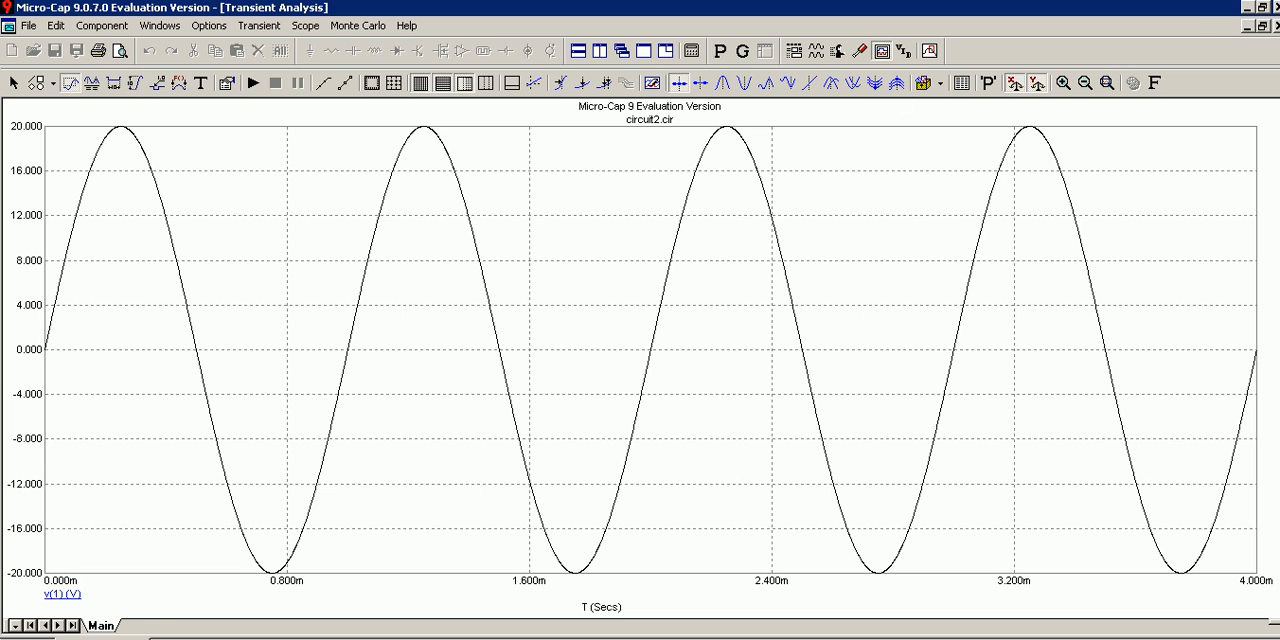
Return to the schematic and draw a wire from the Vg source's positive terminal upward with a short horizontal end.
left_click(1276, 26)
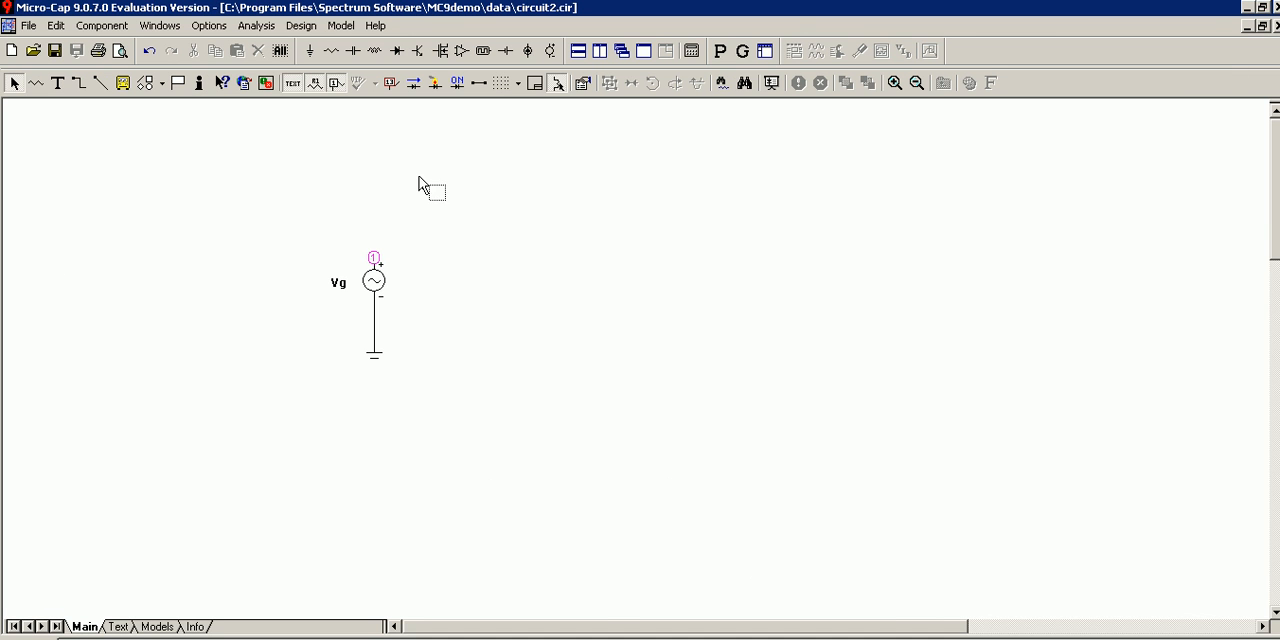
left_click(79, 83)
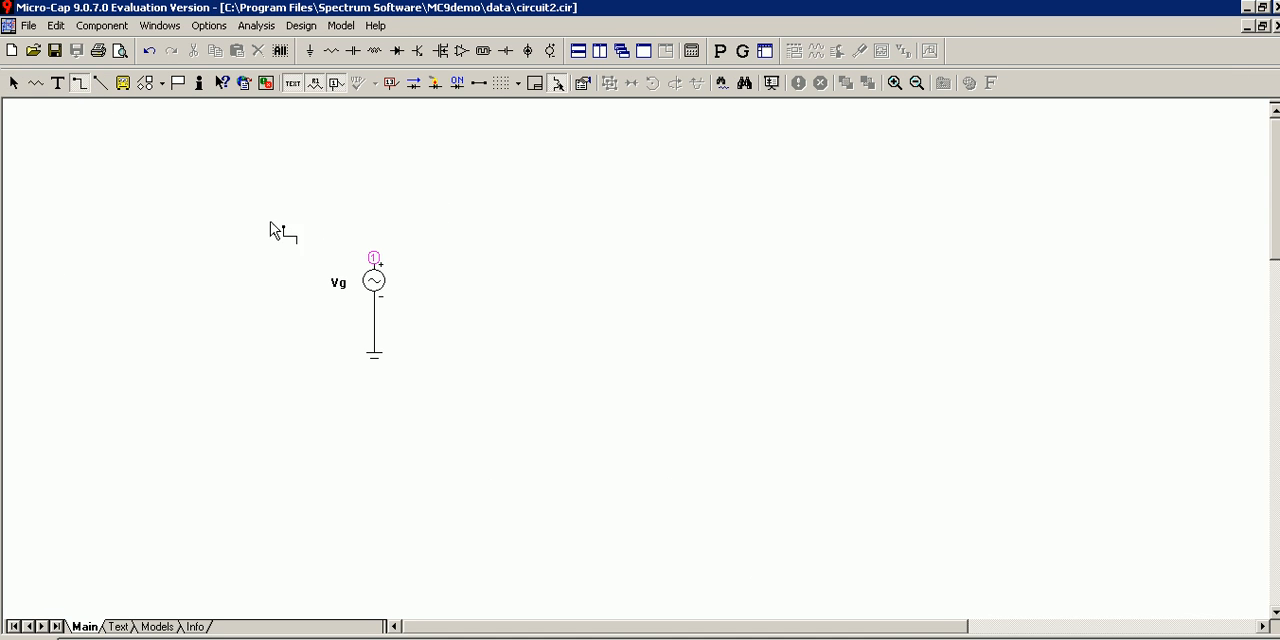
mouse_move(374, 259)
left_mouse_down()
mouse_move(372, 225)
mouse_move(397, 220)
left_mouse_up()
key("ctrl+e")
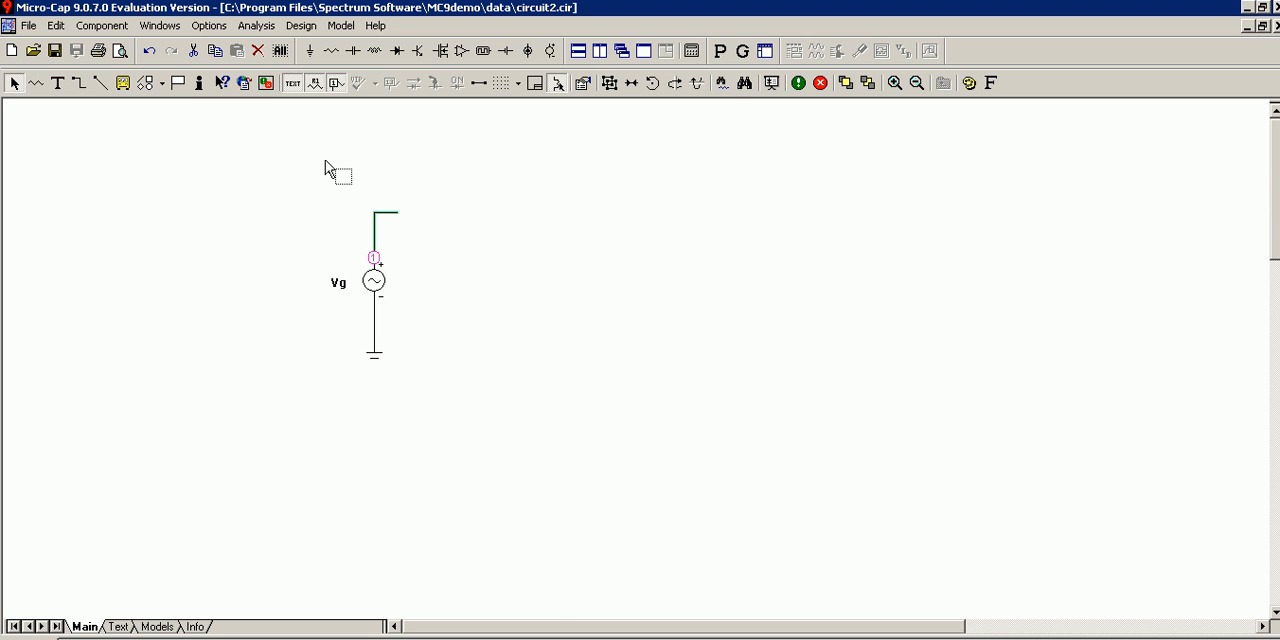
Move the Vg label closer to the source symbol.
left_click(374, 260)
left_click(348, 290)
left_click(345, 284)
Run a transient analysis with the Y expression changed to v(vg).
left_click(252, 30)
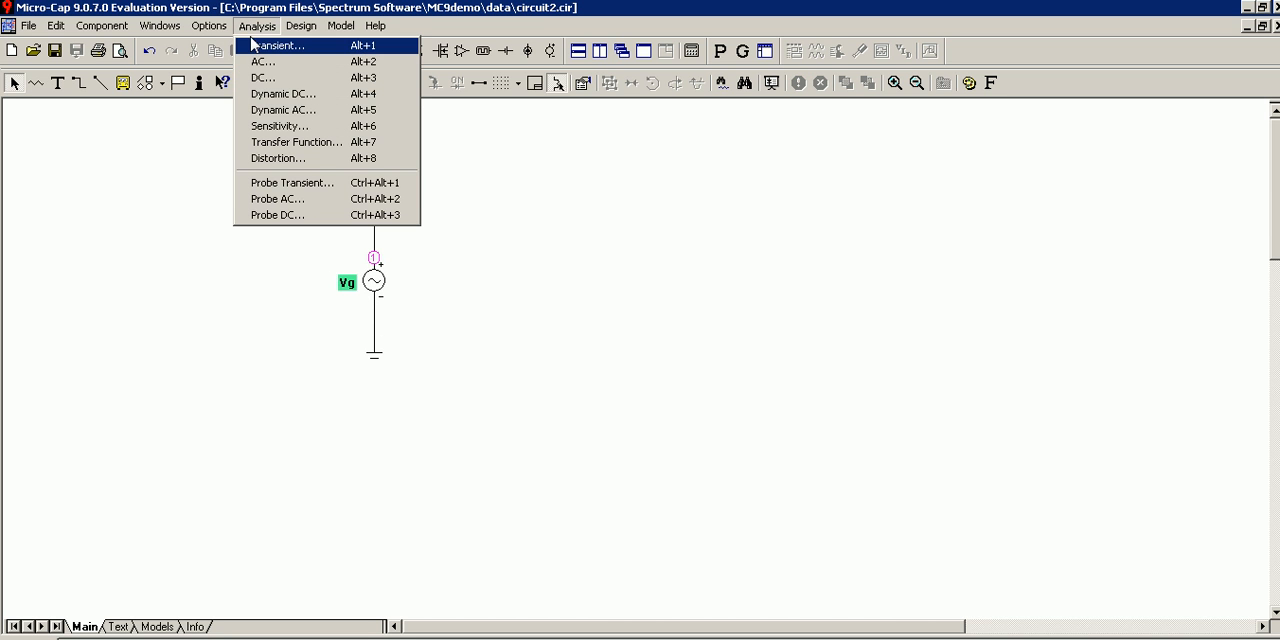
left_click(270, 46)
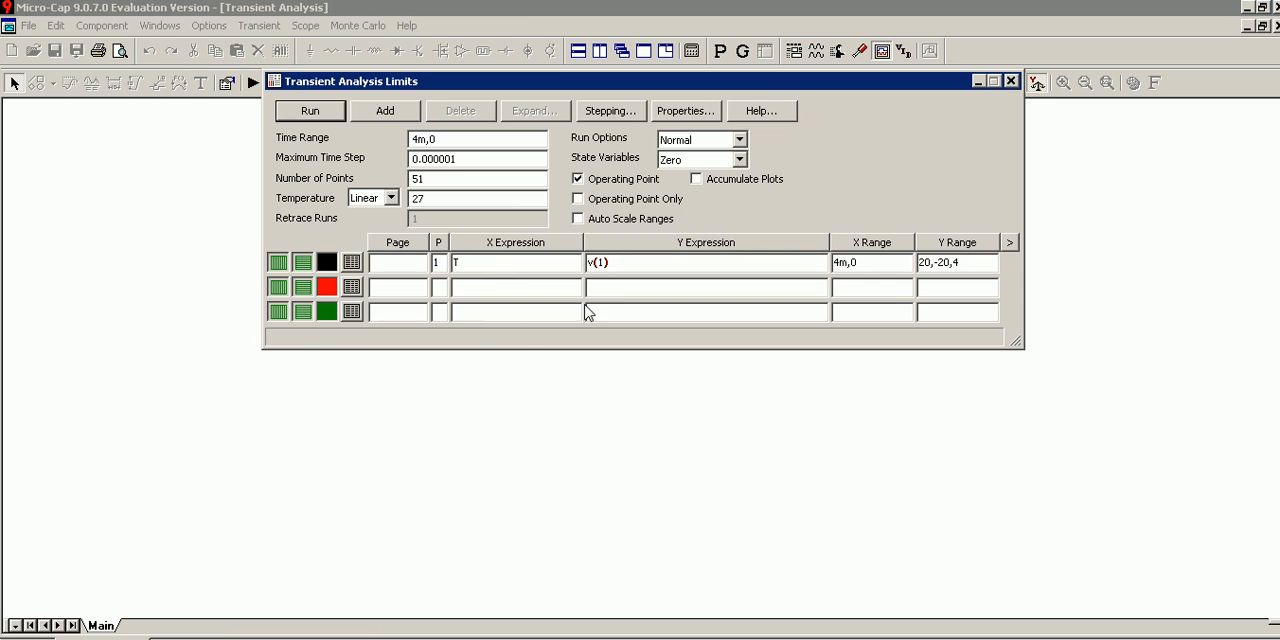
left_click(605, 261)
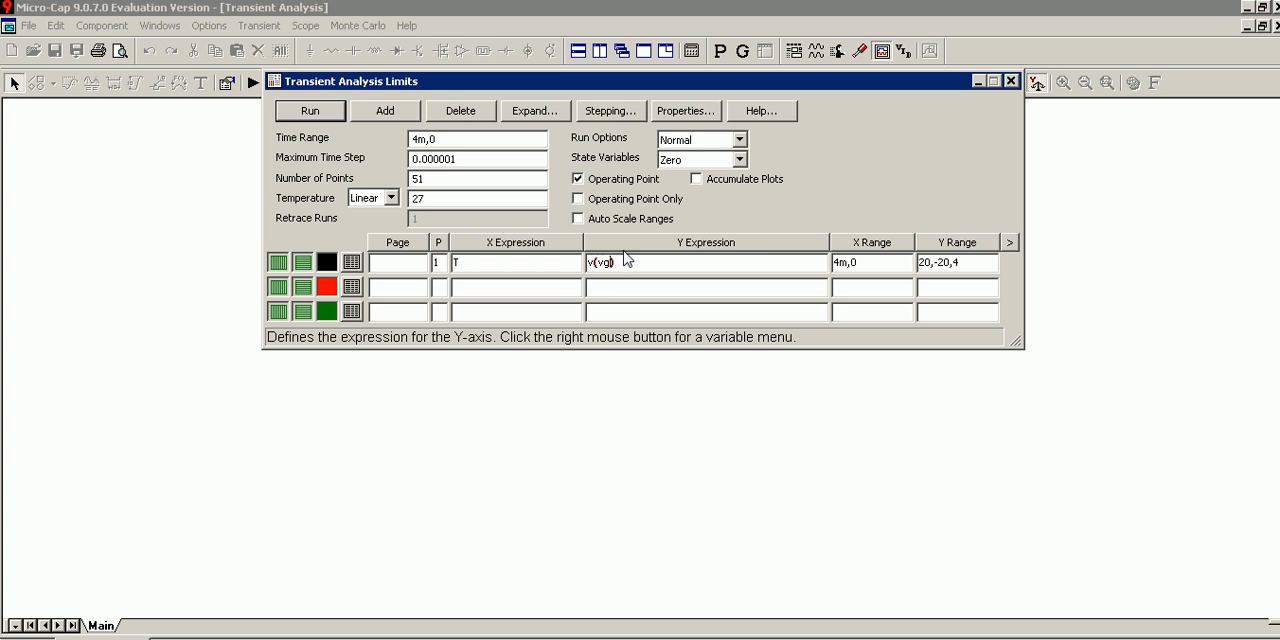
left_click(327, 114)
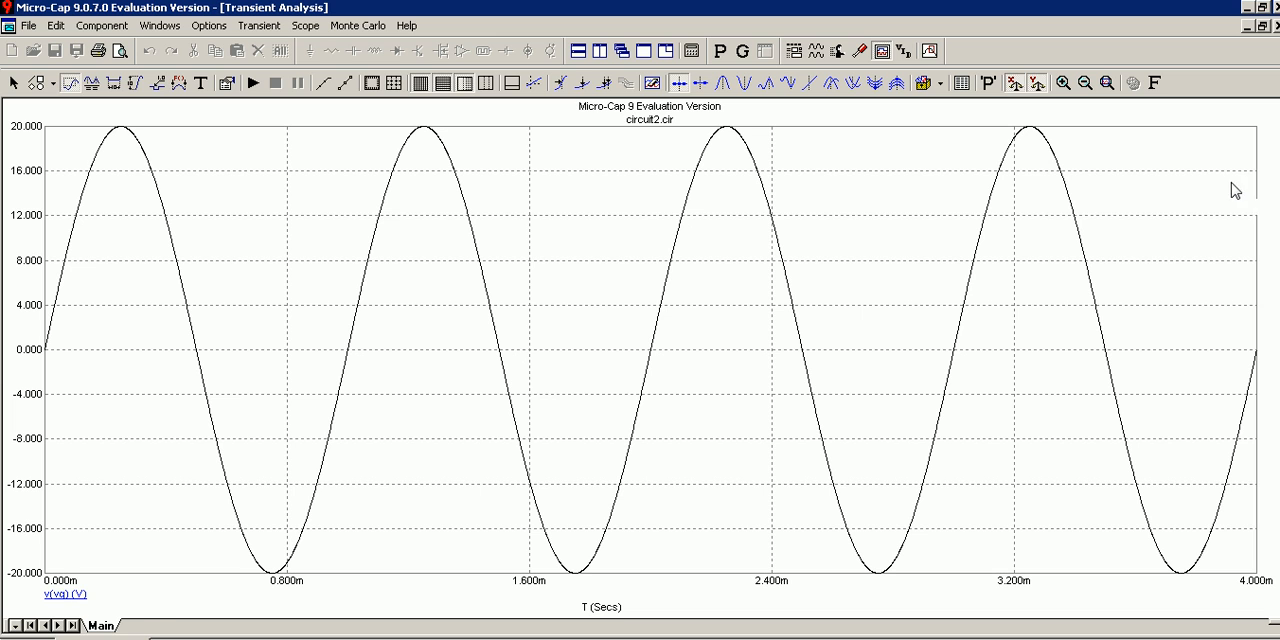
Return to the schematic and add the grid text Ventr in black, bold Verdana size 9.
left_click(1275, 27)
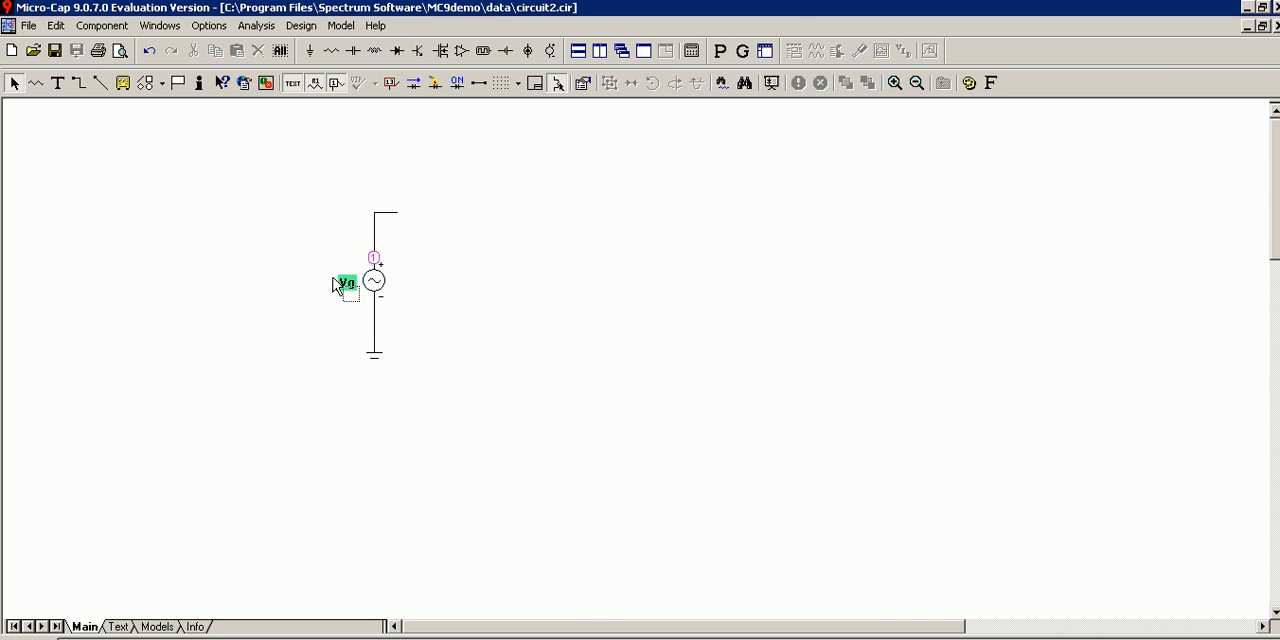
left_click(58, 83)
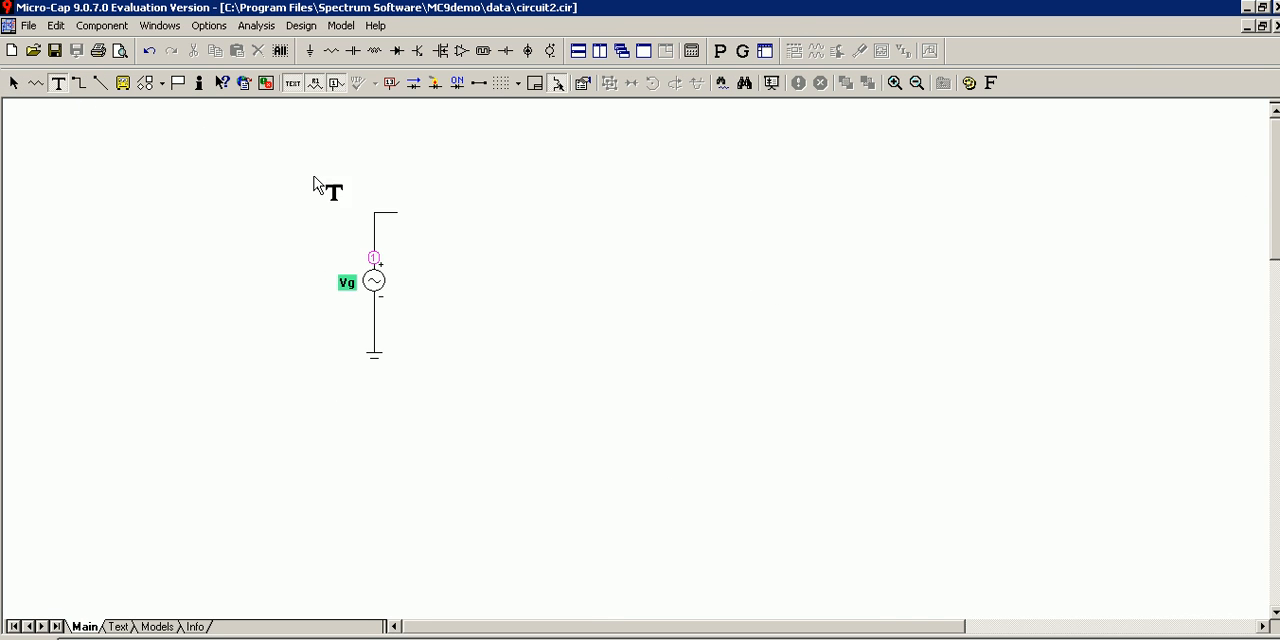
left_click(568, 205)
type("Ventr")
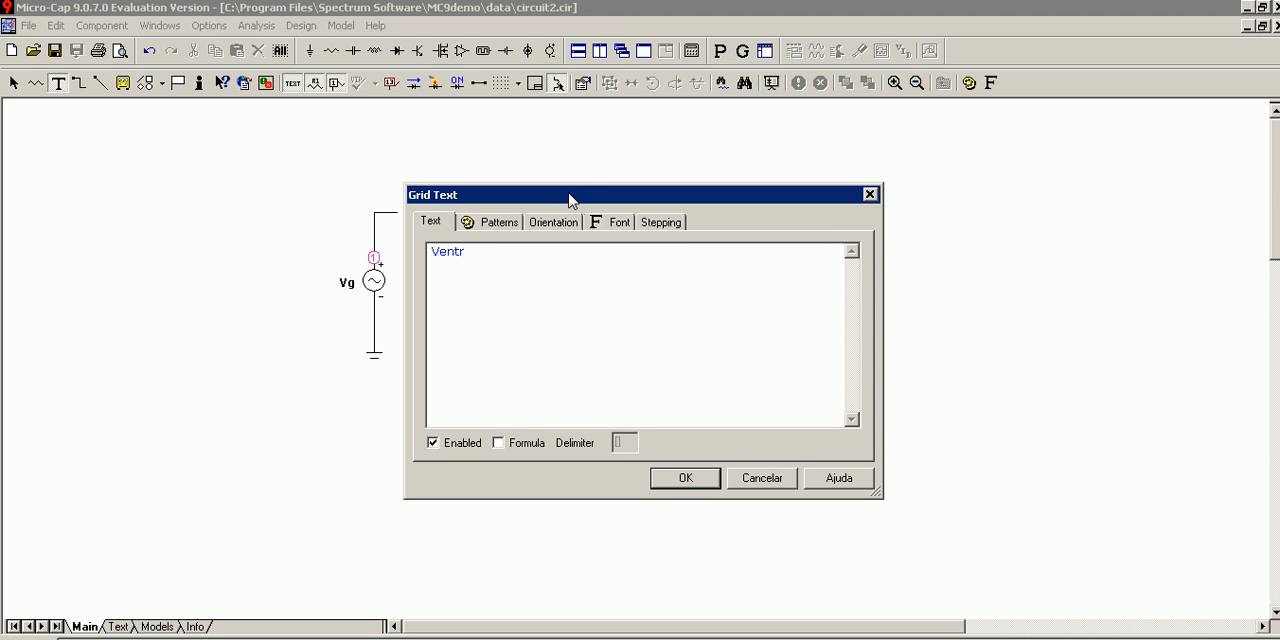
left_click(494, 222)
left_click(442, 282)
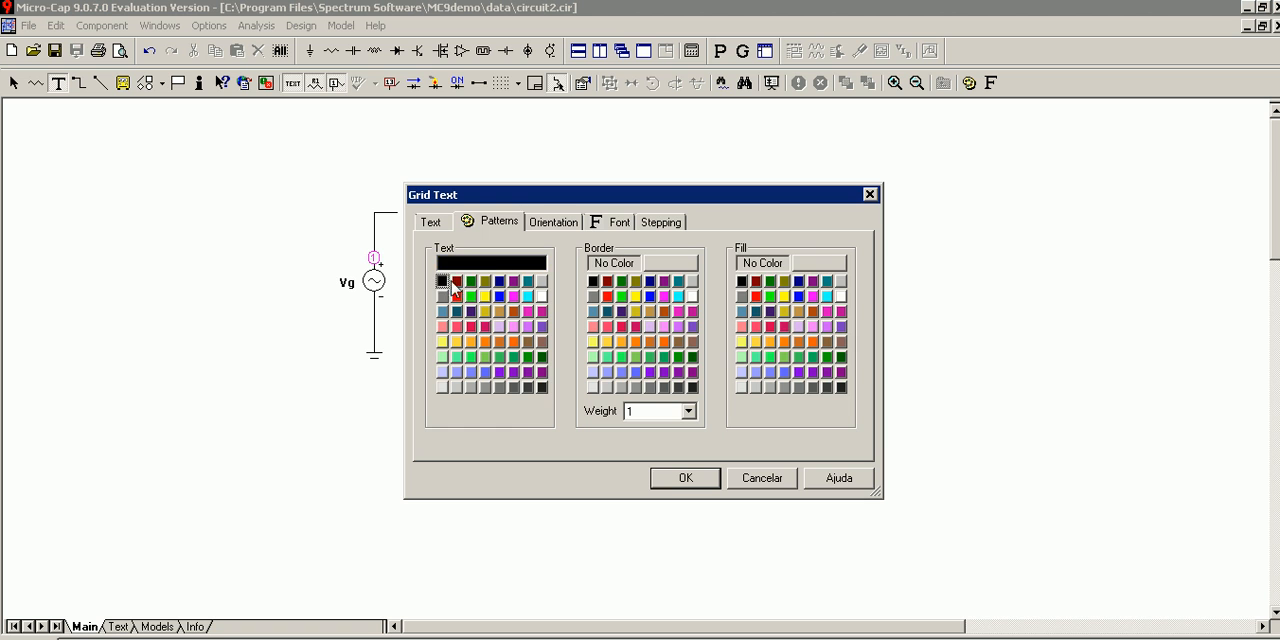
left_click(614, 224)
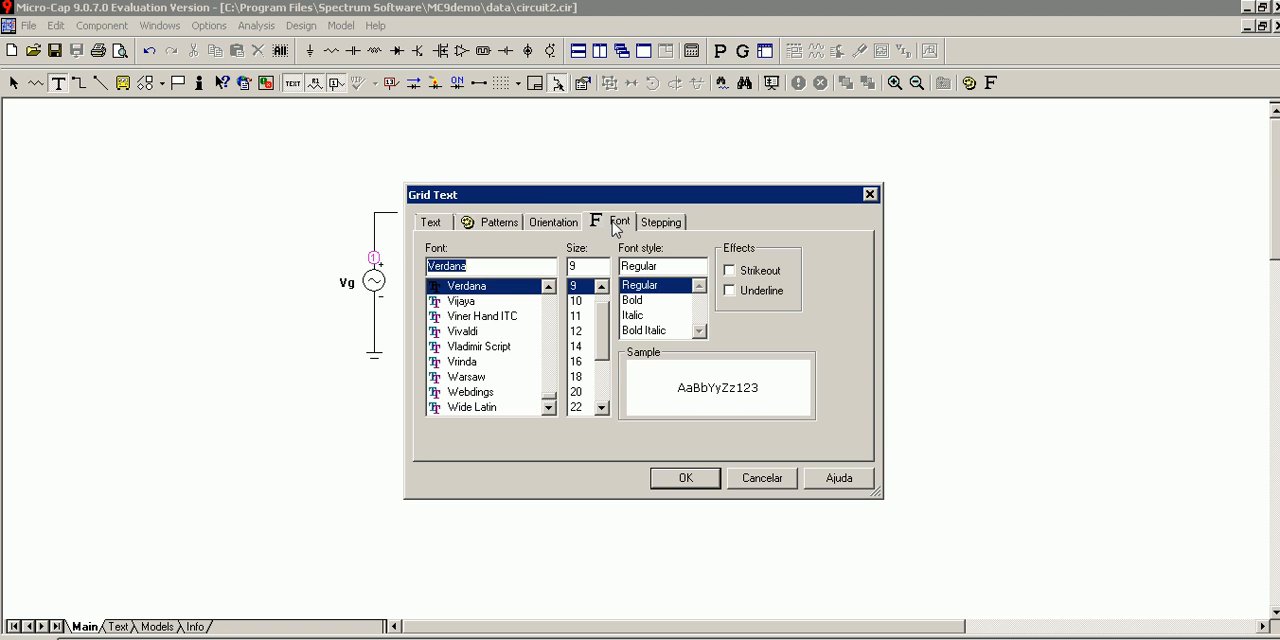
left_click(634, 301)
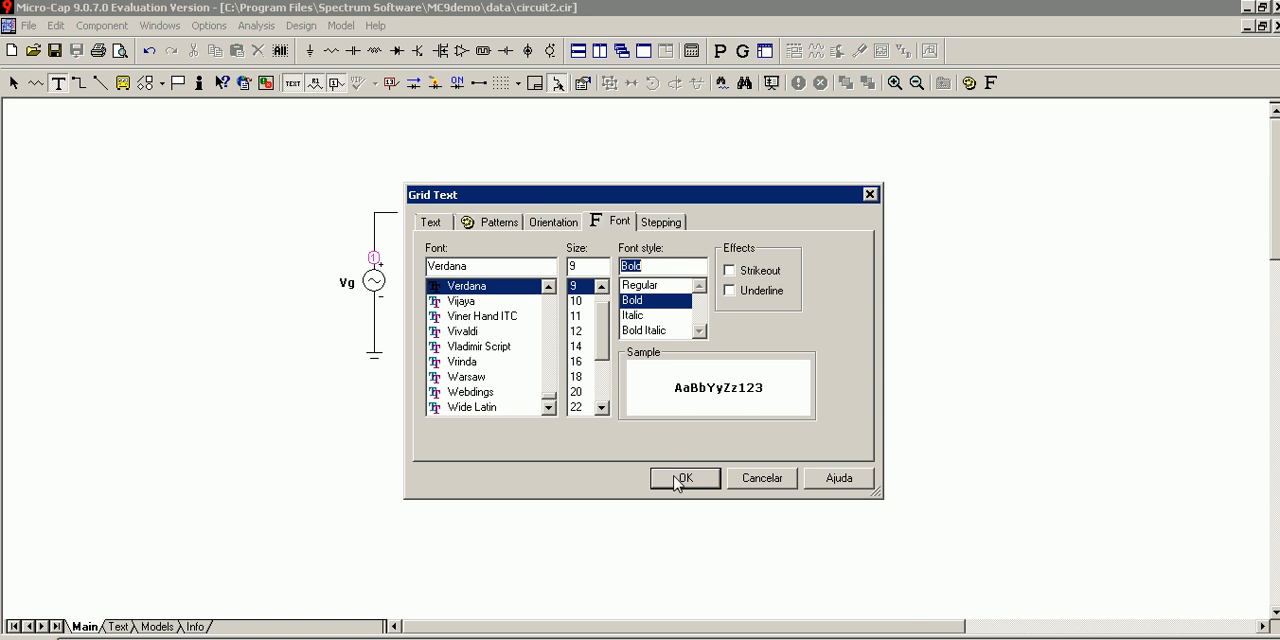
left_click(675, 482)
Move the Ventr text onto the free end of the wire above Vg.
key("space")
left_click_drag(590, 192, 424, 202)
left_click(418, 272)
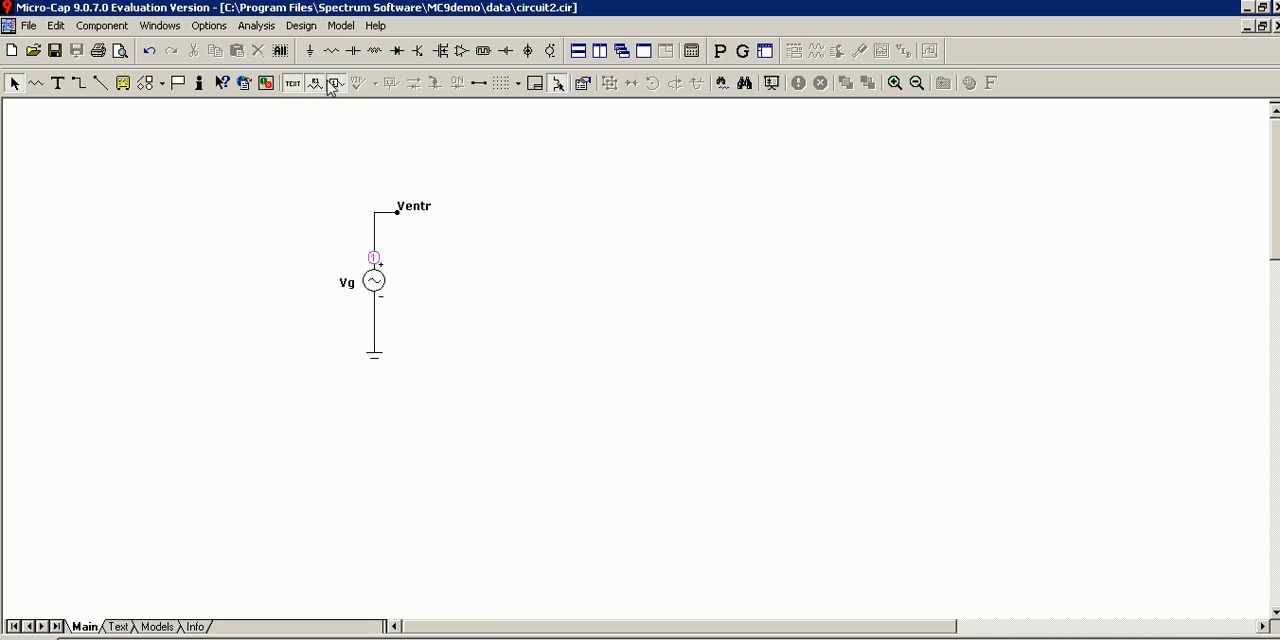
Run a transient analysis with the Y expression changed to v(ventr).
left_click(257, 26)
left_click(265, 50)
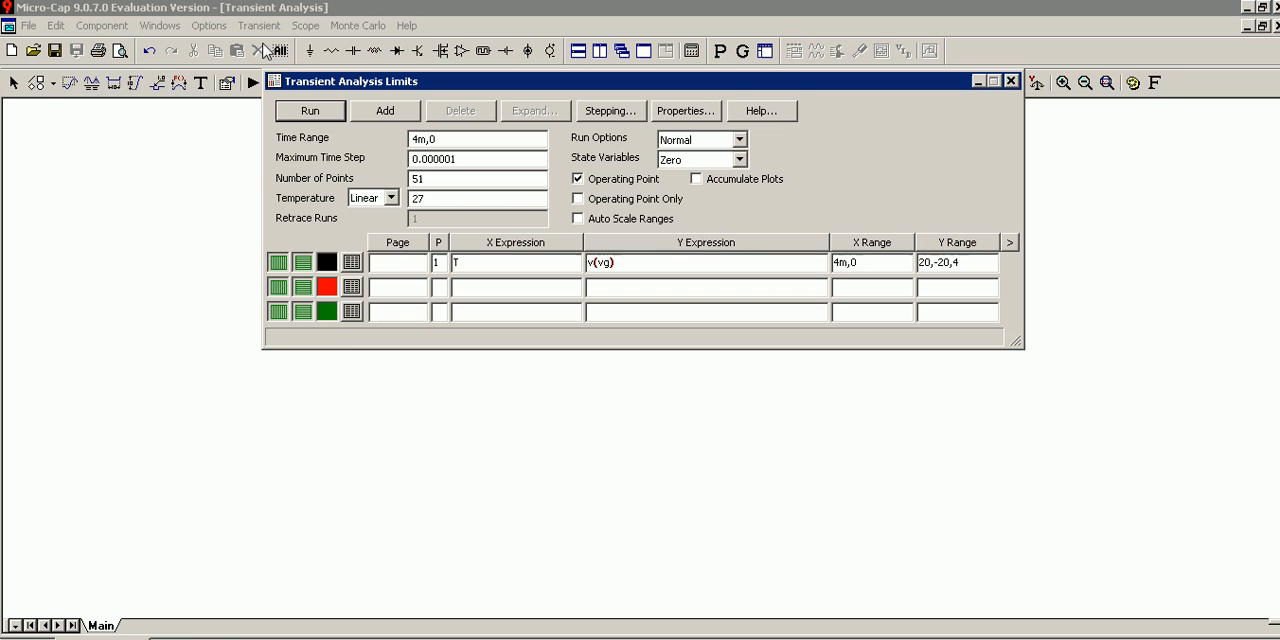
left_click(610, 262)
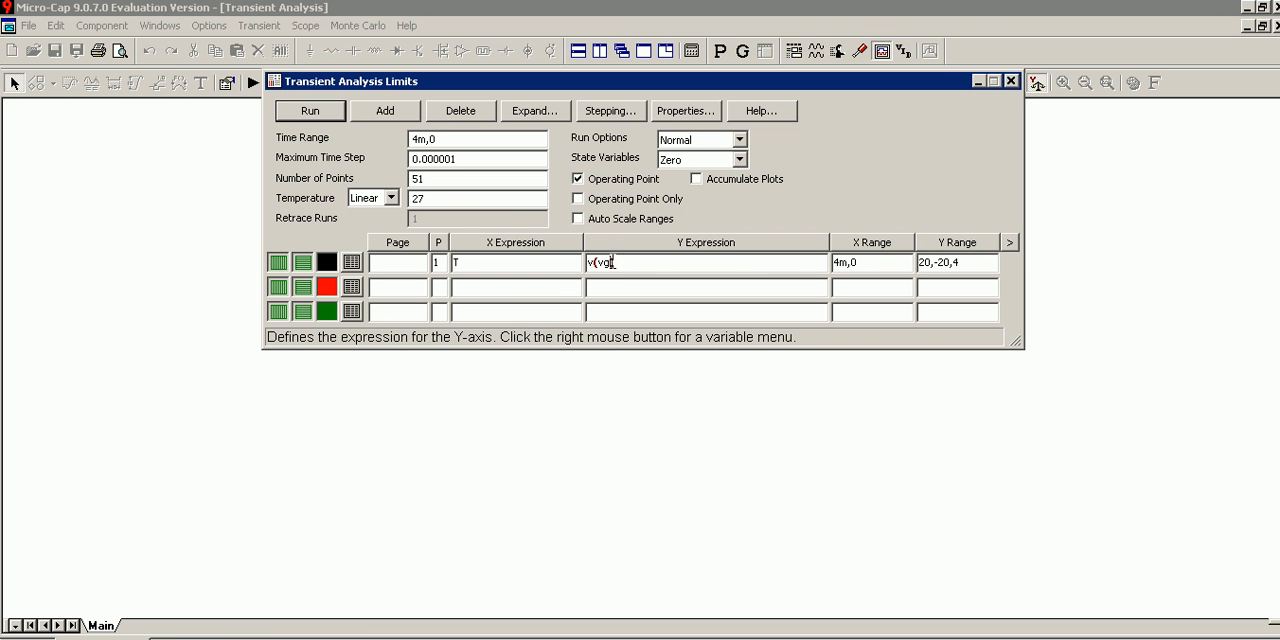
key("BackSpace")
type("entr")
left_click(310, 110)
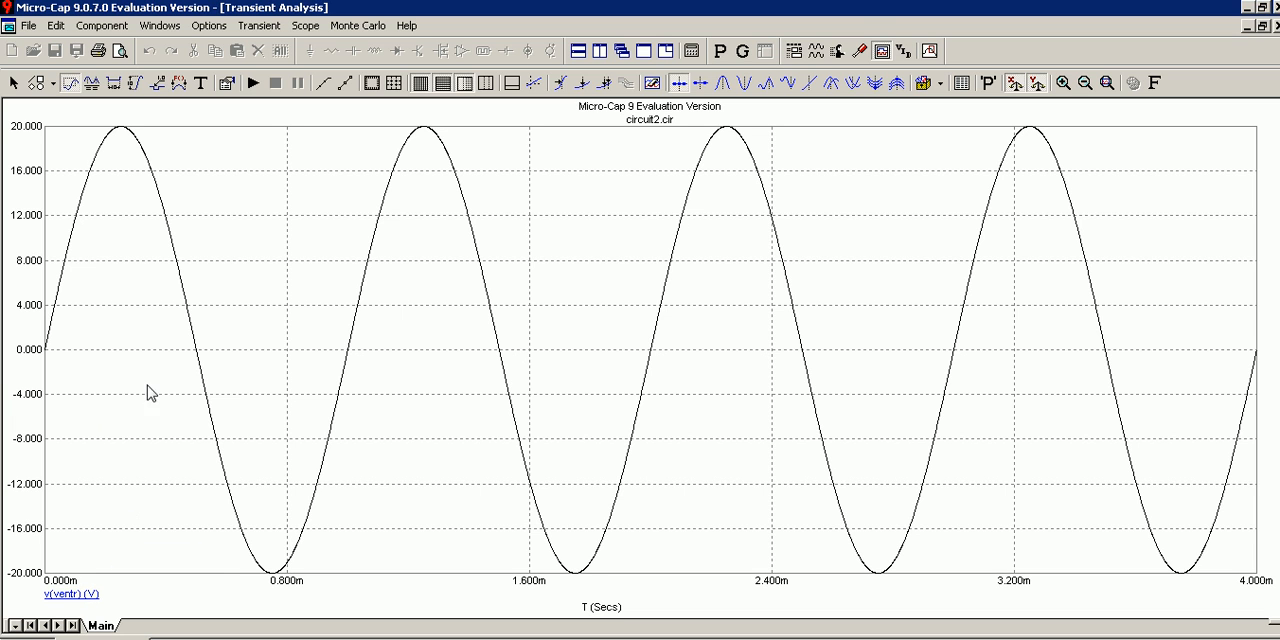
Set the Y range of the v(ventr) curve to 10,-10,4 and rerun the transient analysis.
left_click(262, 28)
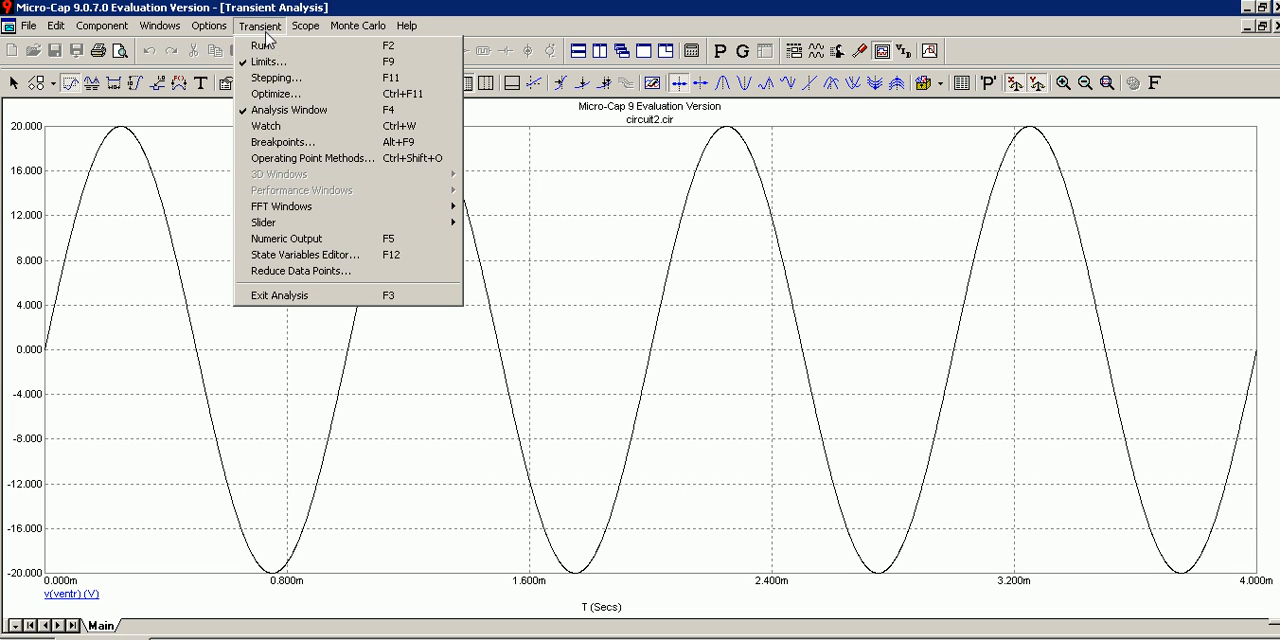
left_click(275, 62)
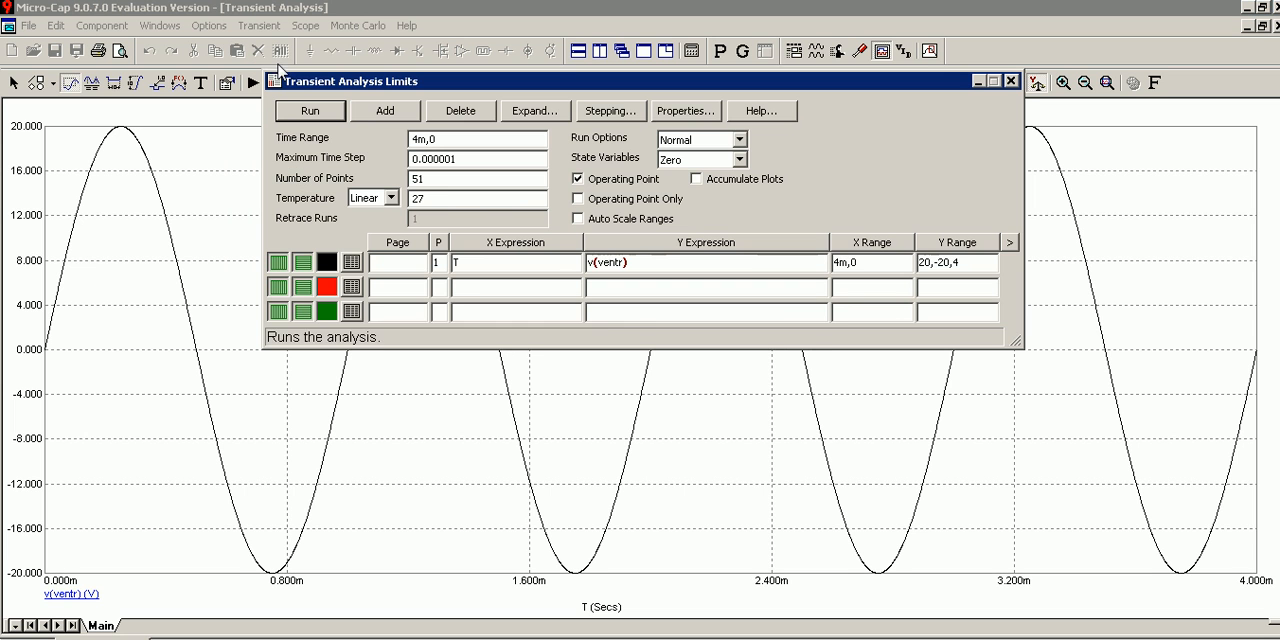
left_click(932, 264)
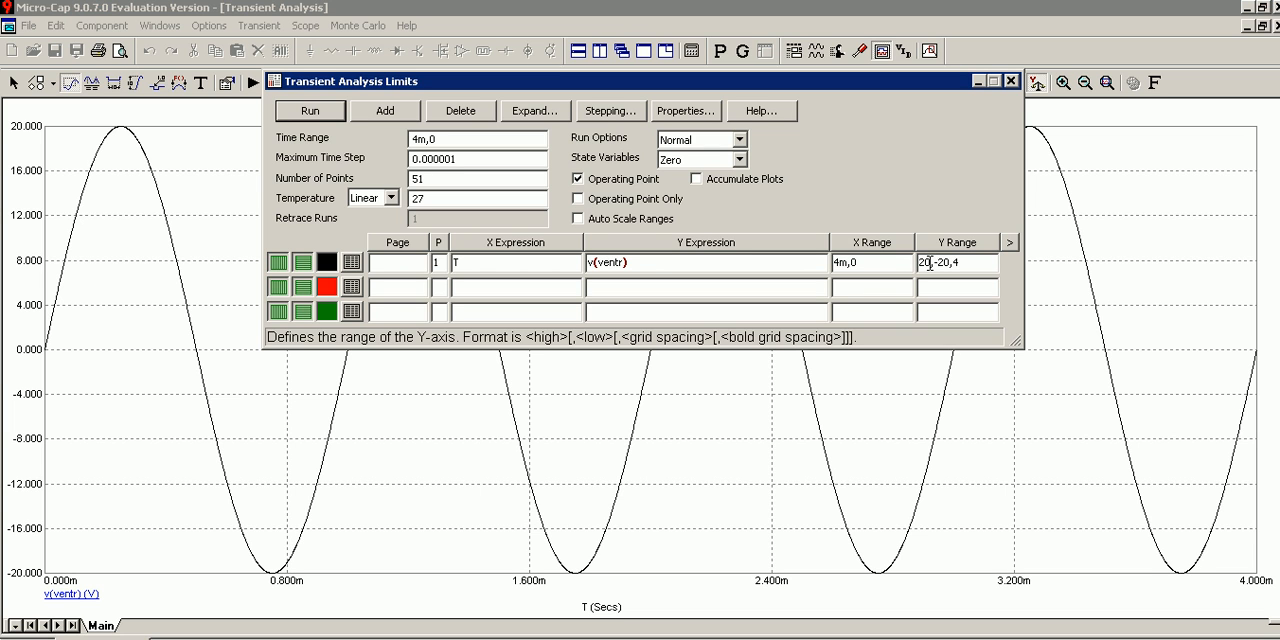
double_click(848, 263)
left_click(932, 262)
left_click(922, 262)
key("BackSpace")
type("1")
left_click(943, 262)
key("BackSpace")
type("5")
key("BackSpace")
key("BackSpace")
type("10")
left_click(307, 110)
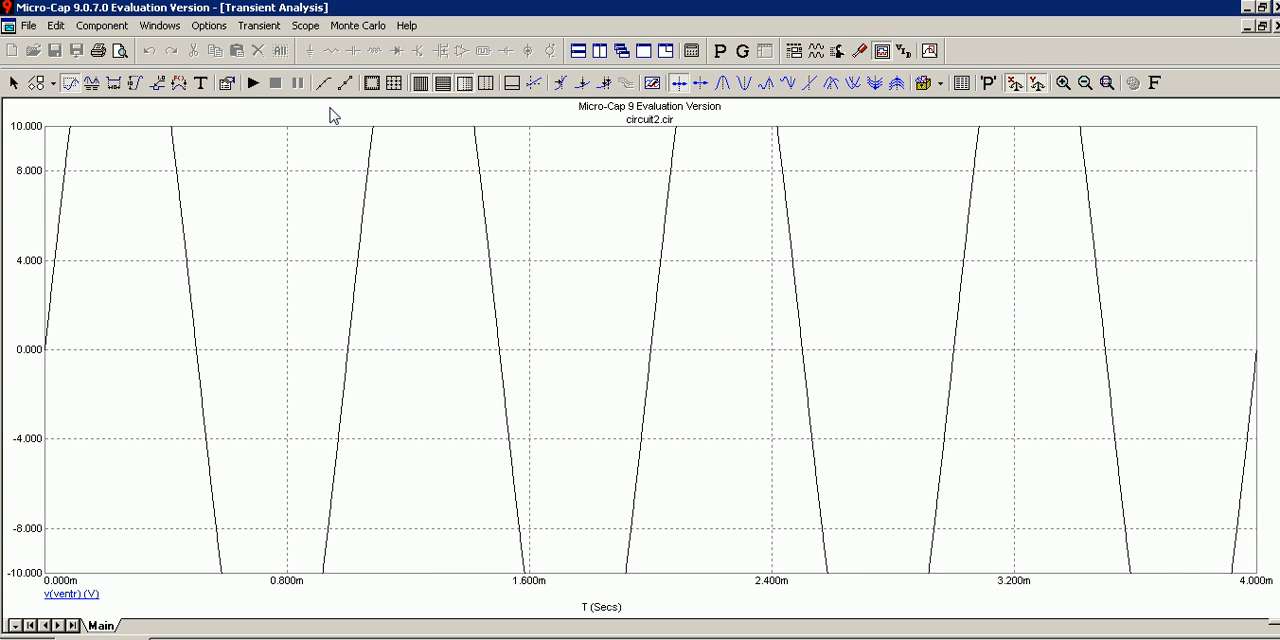
Change the curve's Y range to 0.1,-0.1,4 and rerun the transient analysis.
left_click(262, 27)
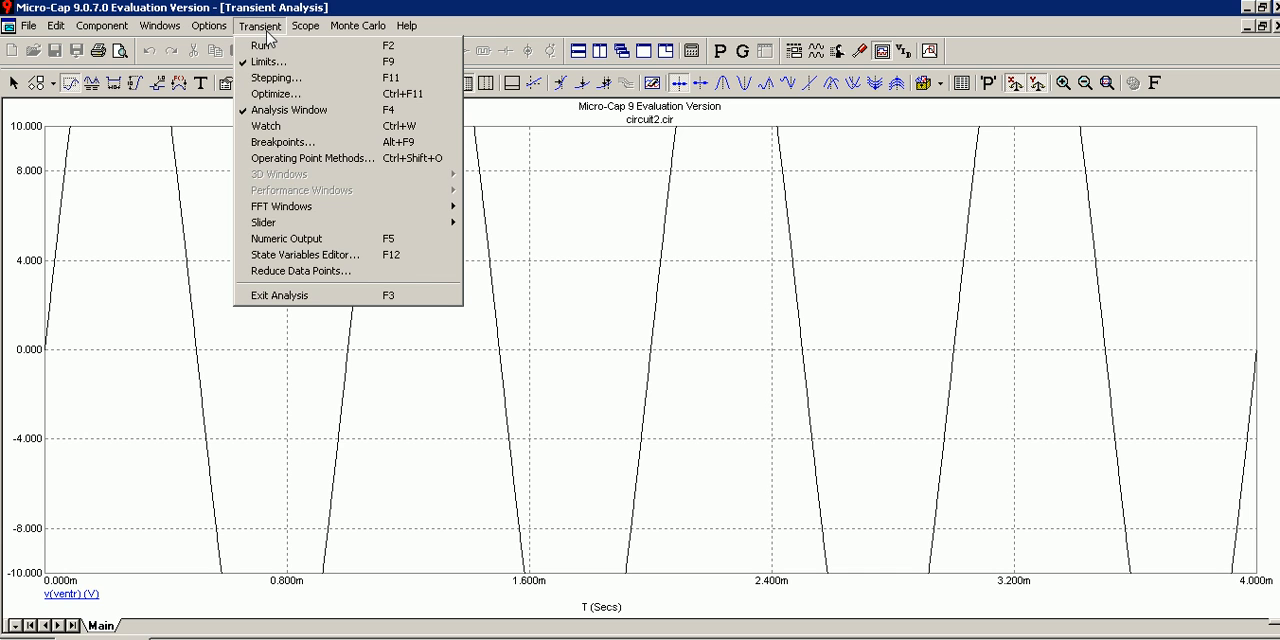
left_click(290, 66)
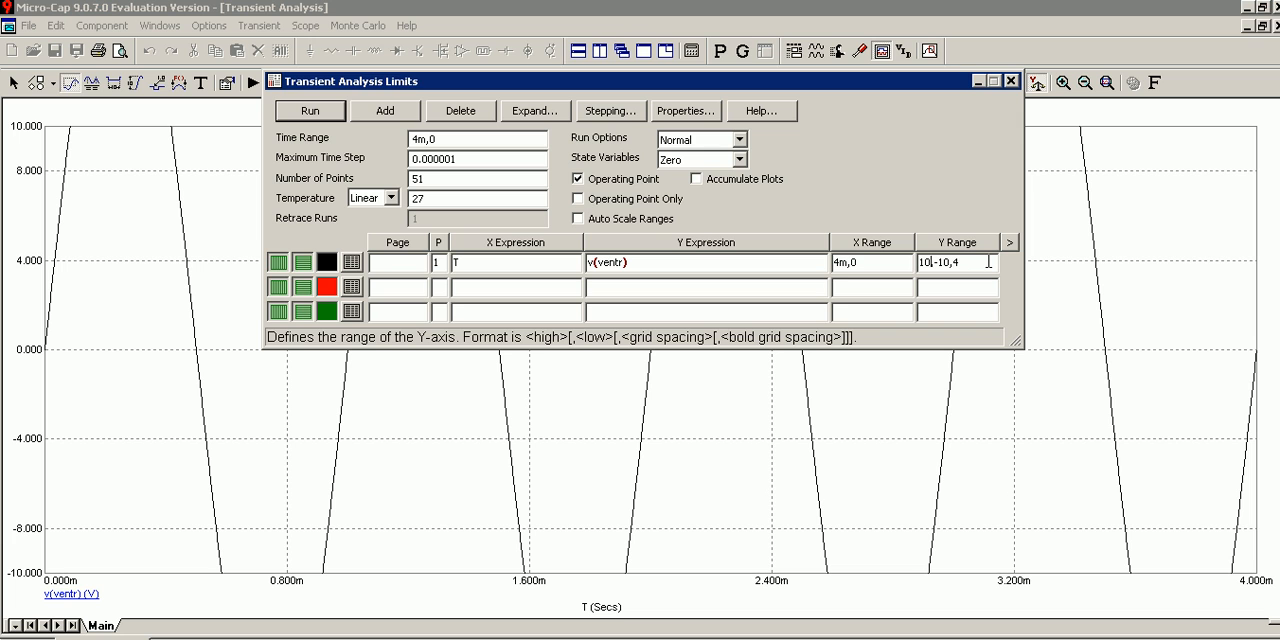
key("BackSpace")
key("BackSpace")
key("BackSpace")
type("0.1")
left_click(949, 263)
key("Delete")
key("Delete")
key("Delete")
type("0.1")
left_click(308, 111)
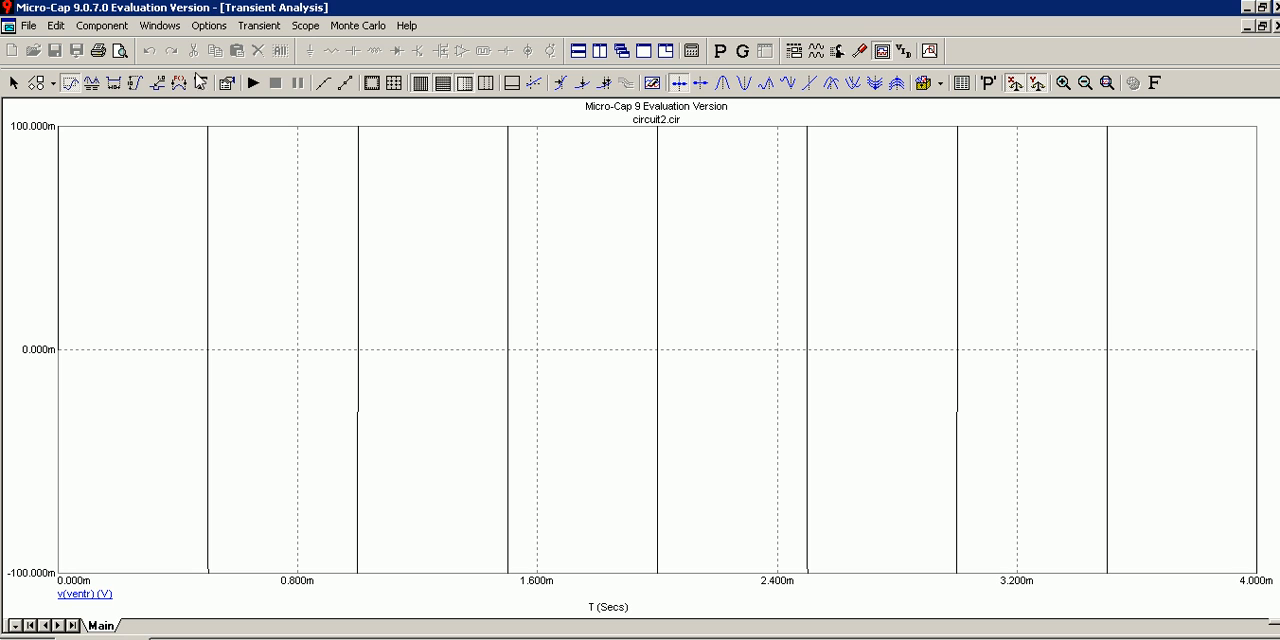
Change the curve's Y range to 200,-200,4 and rerun the transient analysis.
left_click(251, 28)
left_click(266, 61)
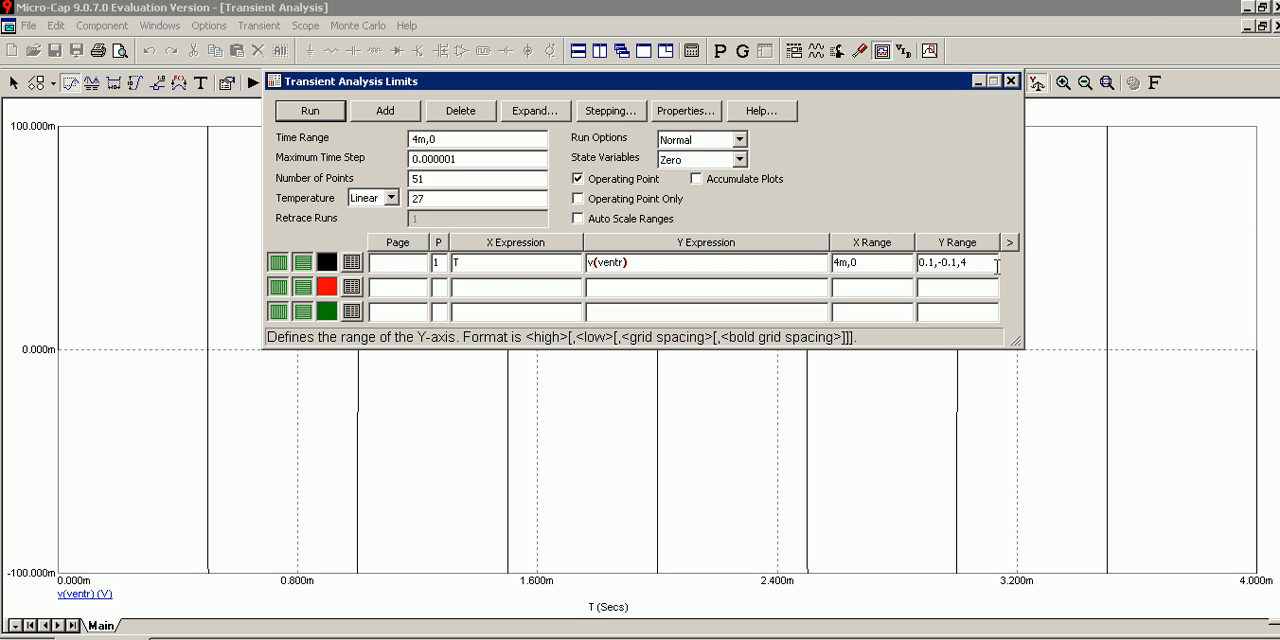
key("BackSpace")
key("BackSpace")
key("BackSpace")
type("200")
key("BackSpace")
key("BackSpace")
key("BackSpace")
type("200")
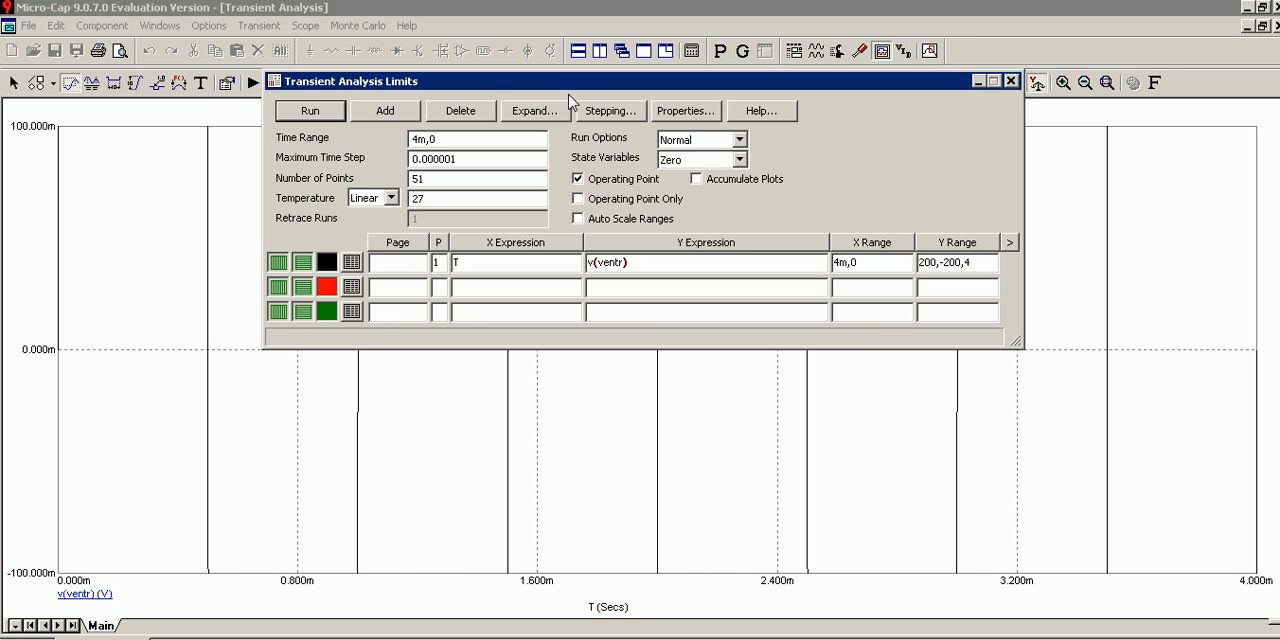
left_click(308, 112)
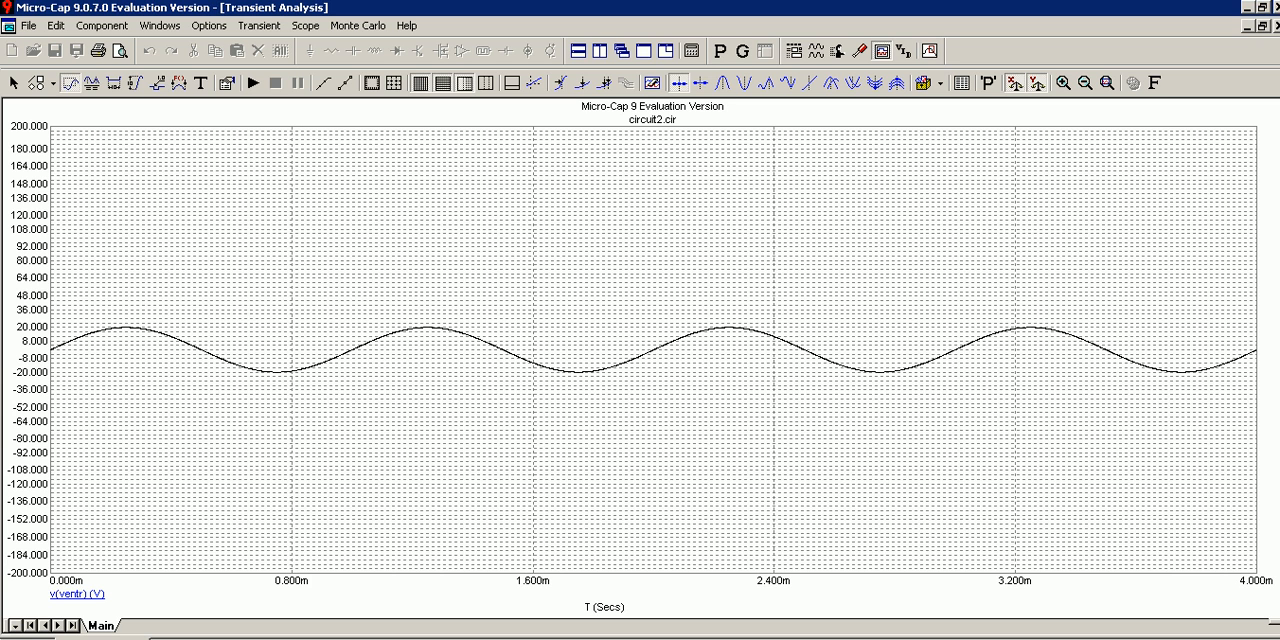
Rerun the transient analysis with the Y range set to 20,-20,4 and the X range set to 40m,0.
left_click(260, 25)
left_click(268, 63)
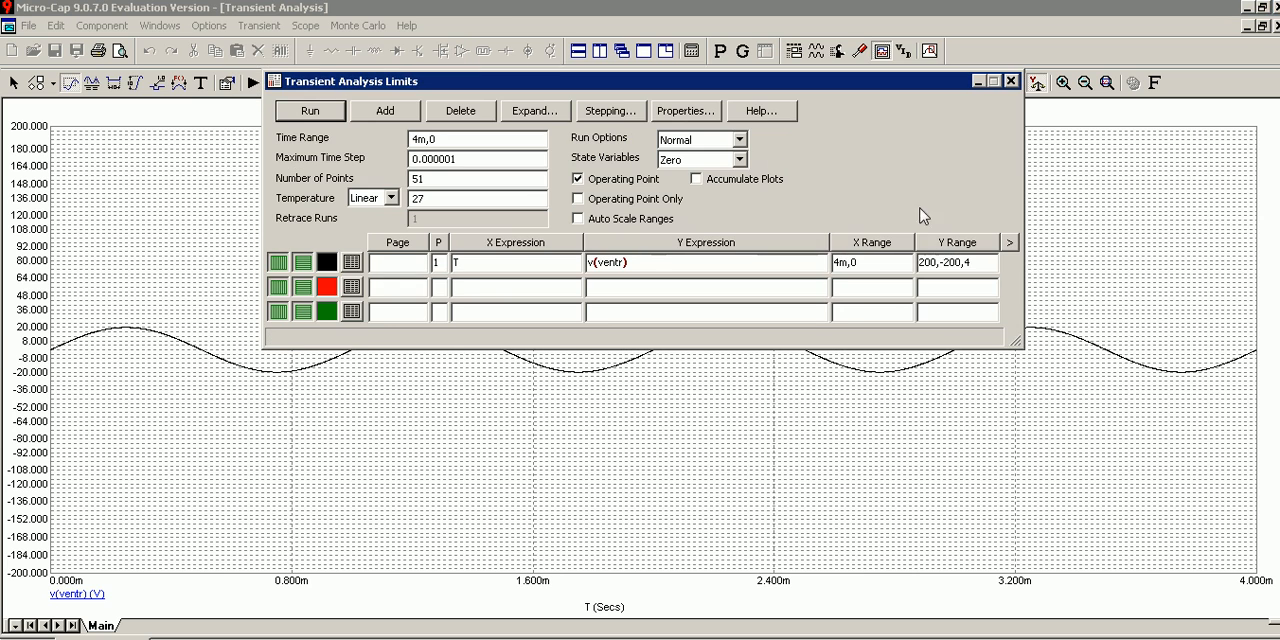
left_click(937, 262)
key("BackSpace")
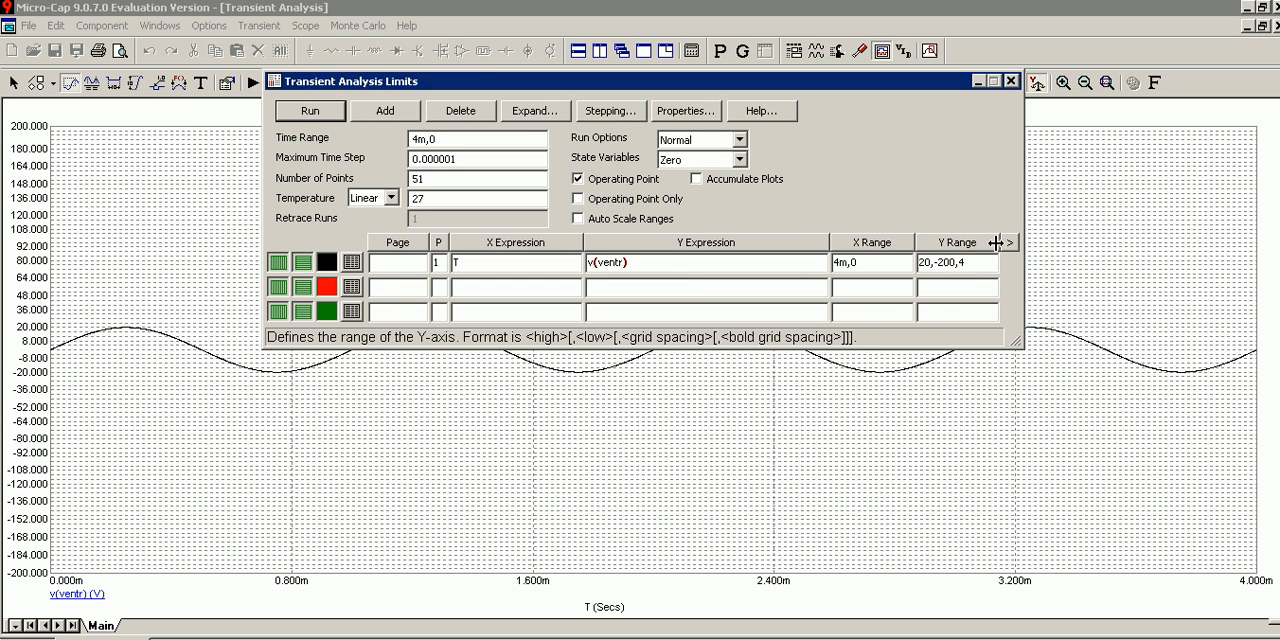
type(",")
left_click(955, 262)
key("BackSpace")
left_click(835, 262)
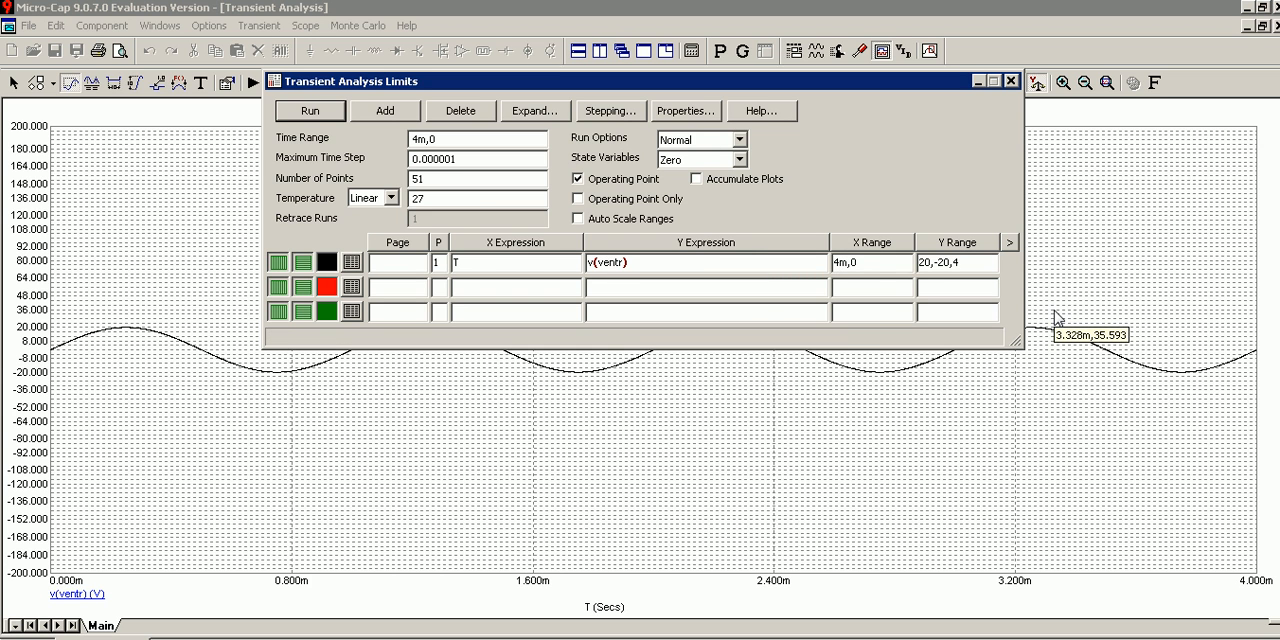
type("0")
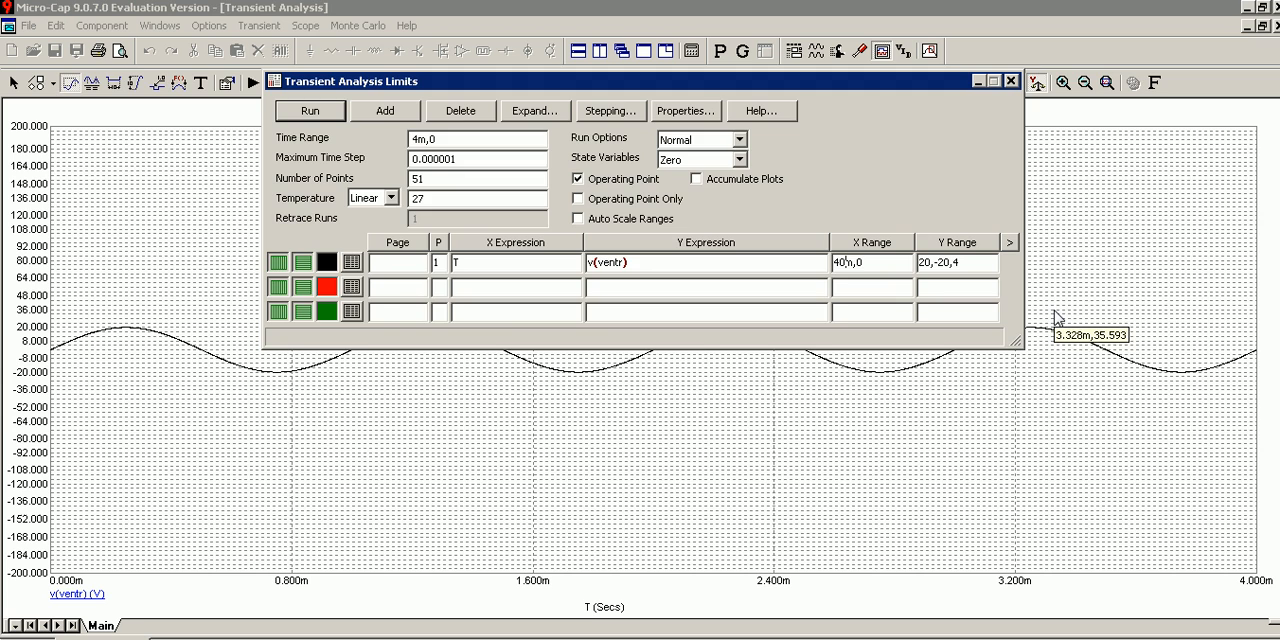
left_click(332, 110)
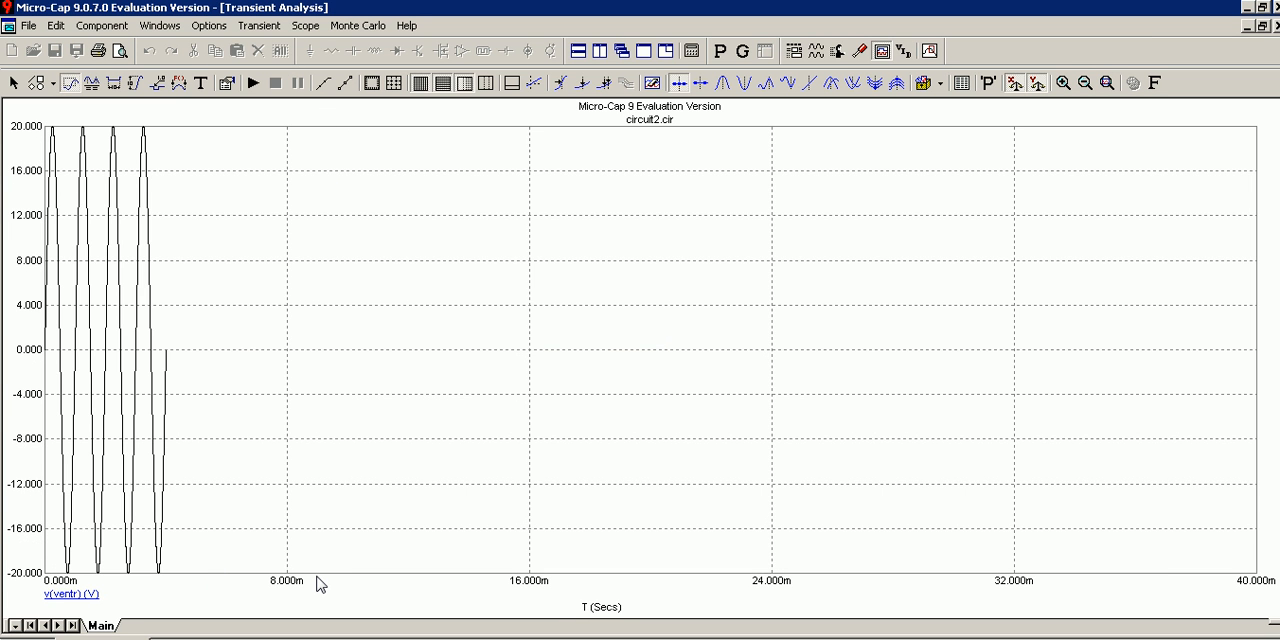
Set the simulation time range to 40m,0 and rerun the transient analysis.
left_click(262, 26)
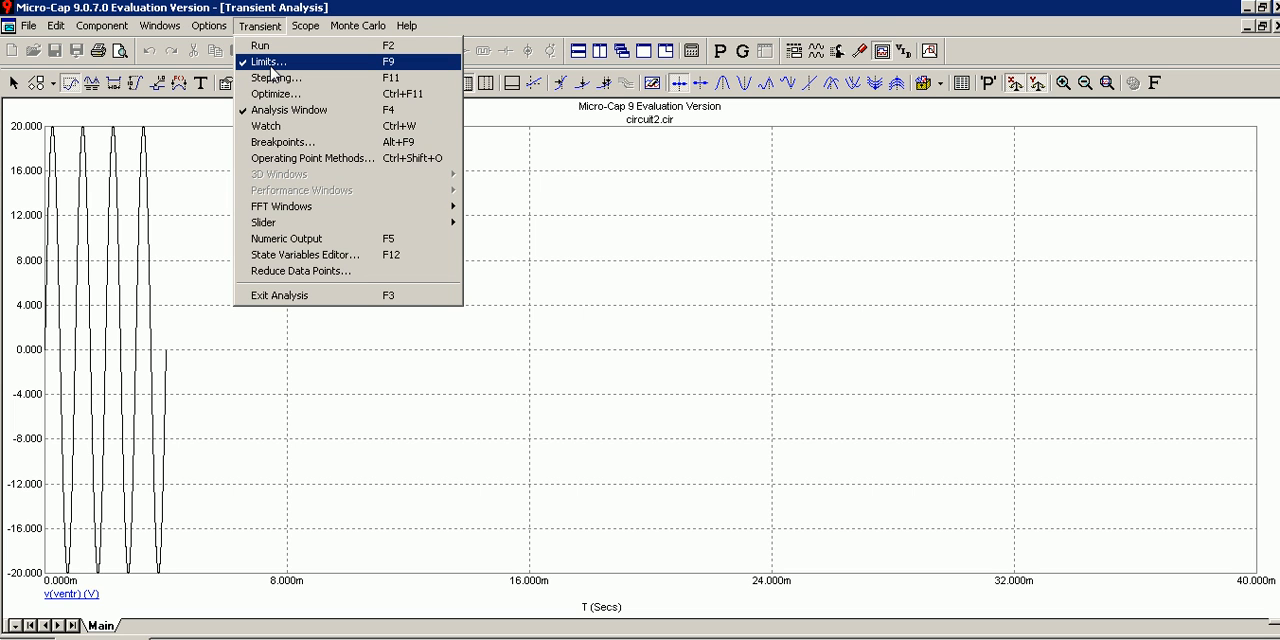
left_click(268, 62)
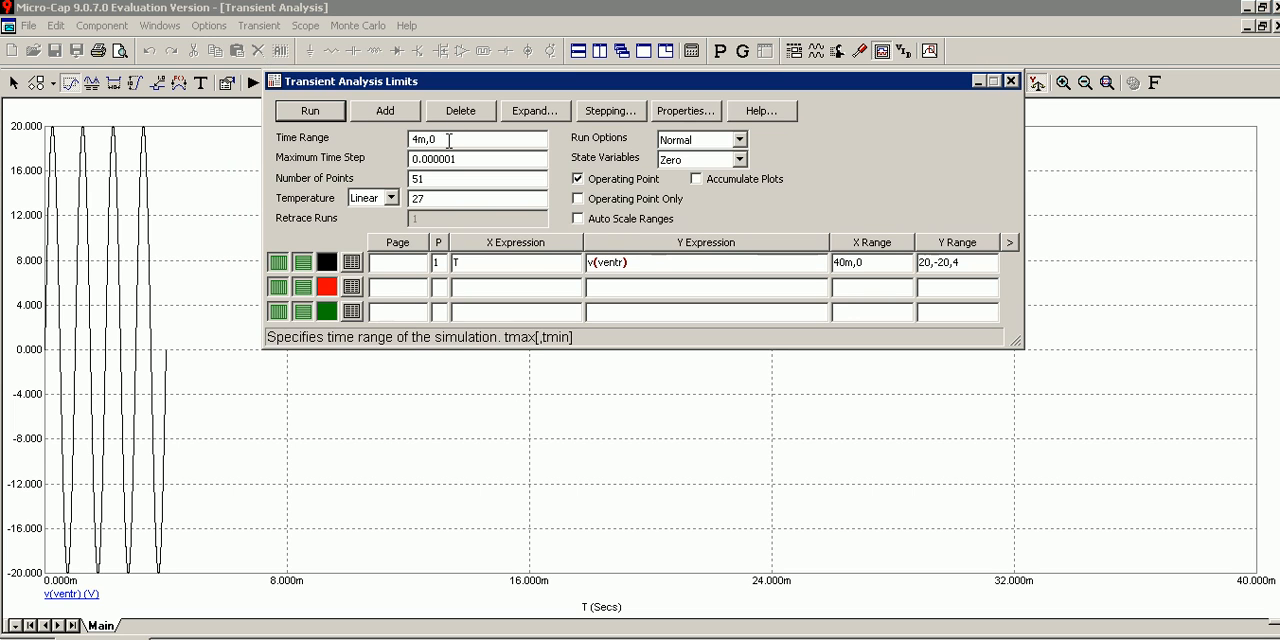
type("0")
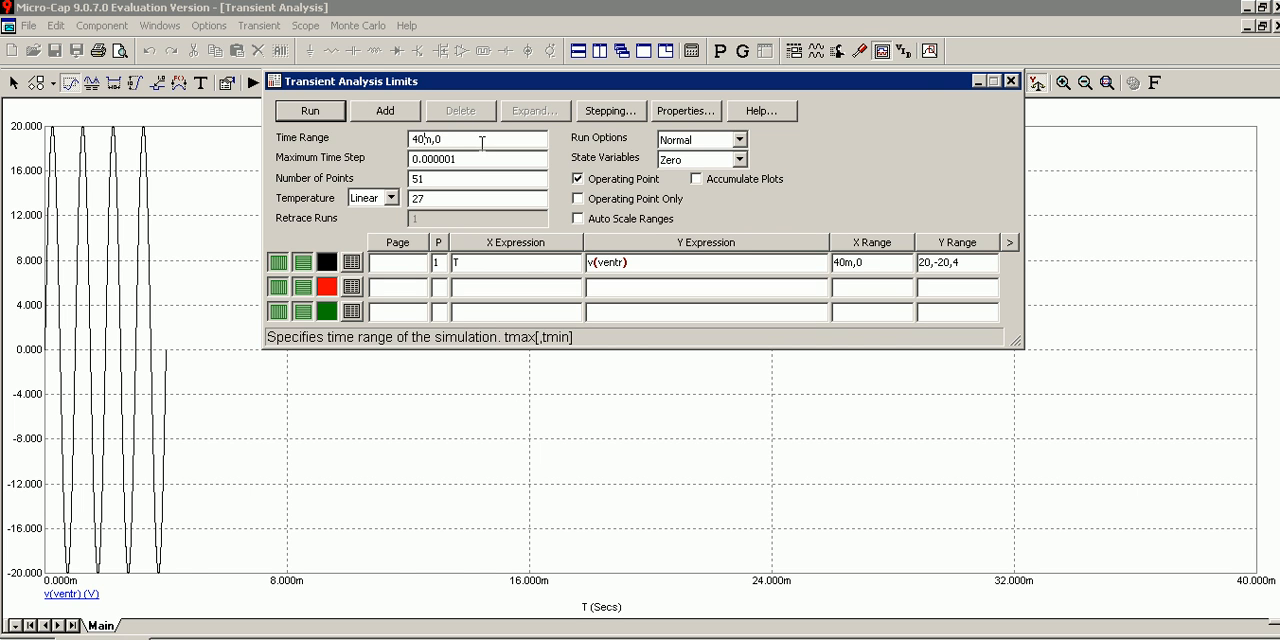
left_click(340, 110)
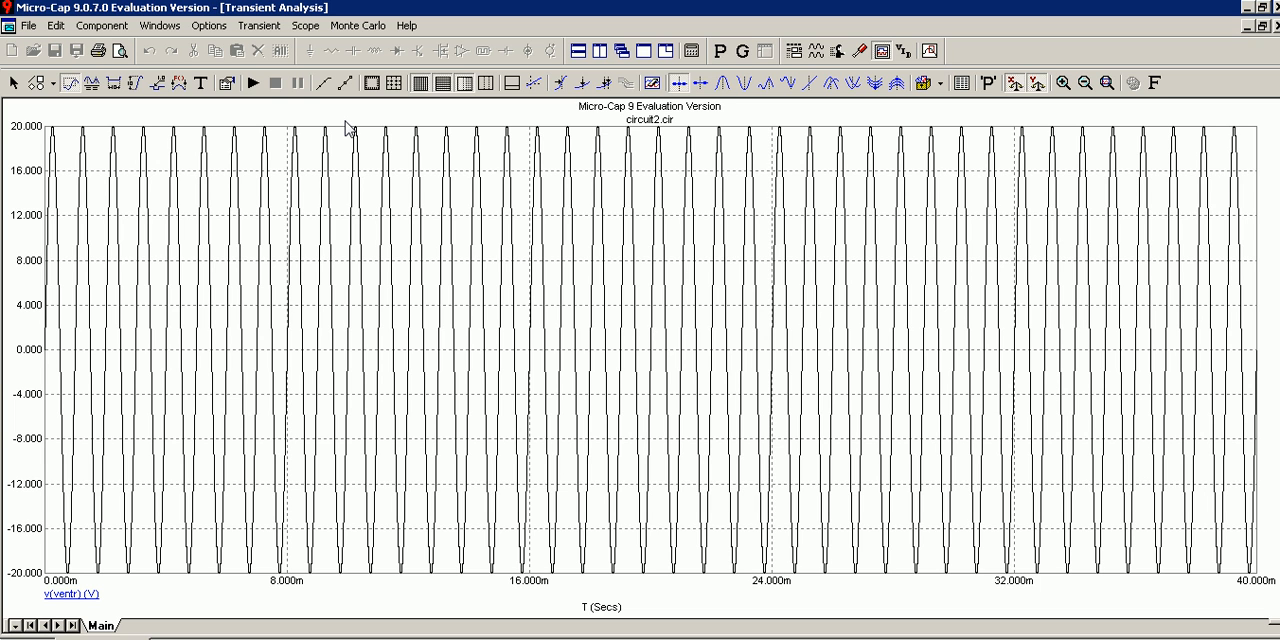
Set both the X range and the simulation time range to 4m,0 and rerun the transient analysis.
left_click(255, 27)
left_click(280, 63)
left_click(851, 264)
key("BackSpace")
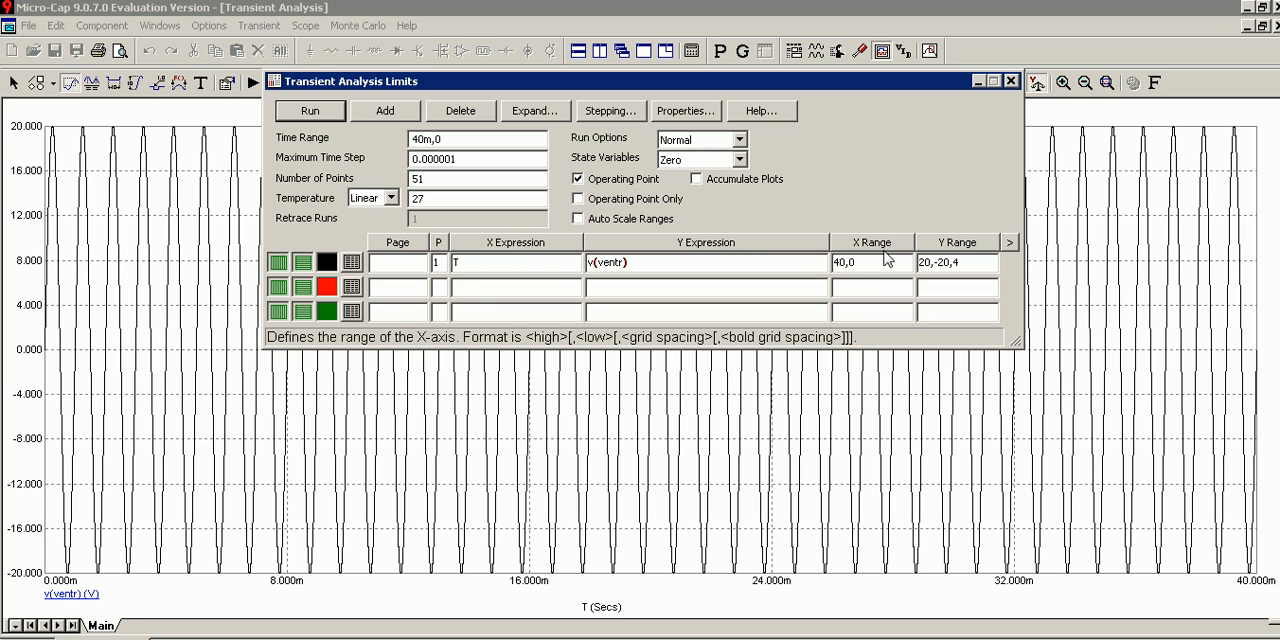
key("BackSpace")
type("m")
left_click(423, 139)
key("BackSpace")
left_click(310, 111)
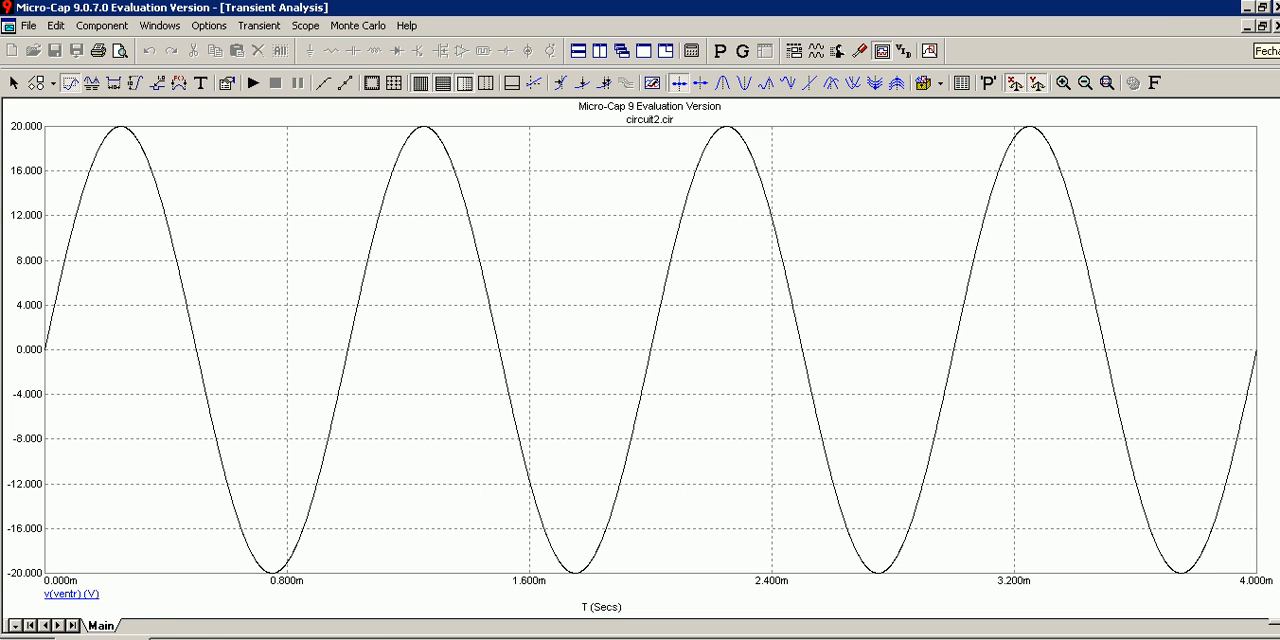
Return to the schematic and open the parameters of the Vg sine source at its PH value.
left_click(1274, 25)
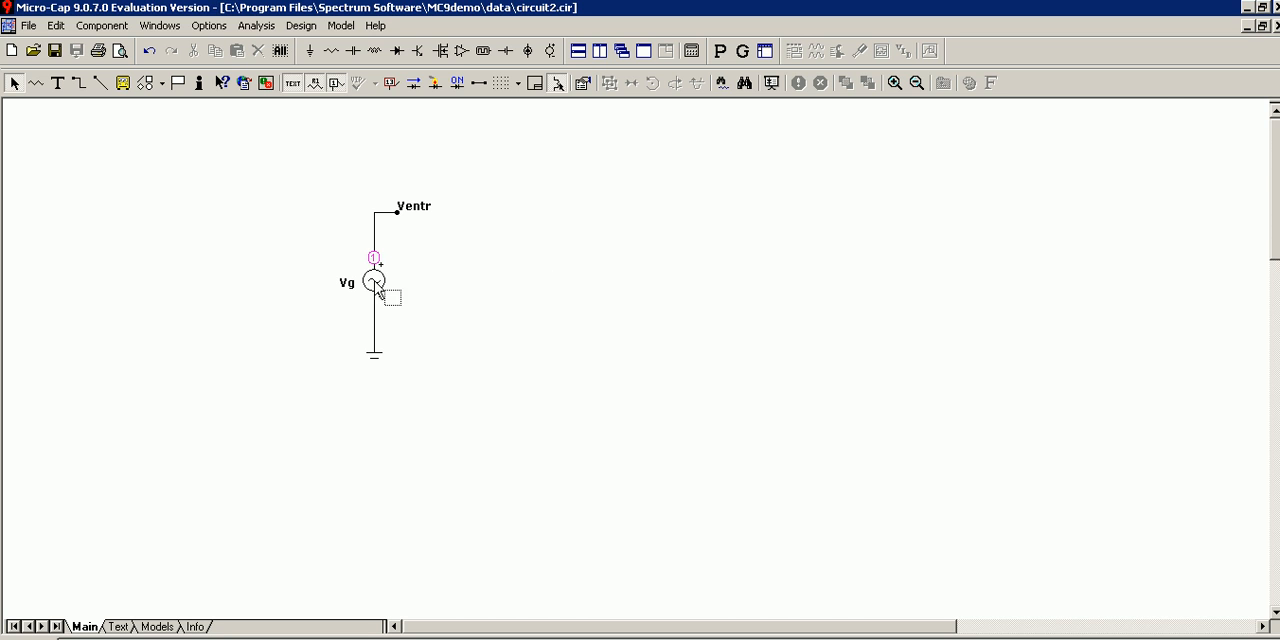
double_click(380, 289)
left_click(908, 463)
double_click(872, 466)
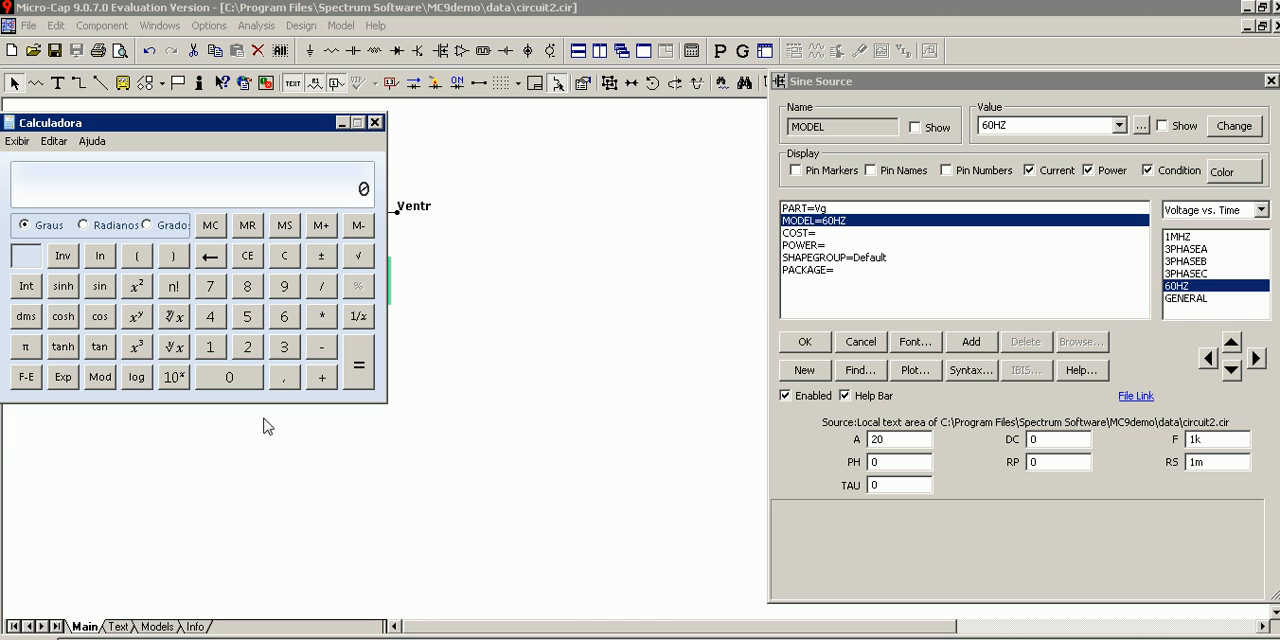
Calculate 3.14 divided by 2 in the Windows calculator, then close it.
left_click(285, 348)
left_click(283, 377)
left_click(218, 346)
left_click(217, 317)
left_click(323, 290)
left_click(250, 352)
left_click(359, 372)
left_click(375, 122)
Set the phase PH of the Vg sine source to 1.57 and accept the source parameters.
left_click(843, 469)
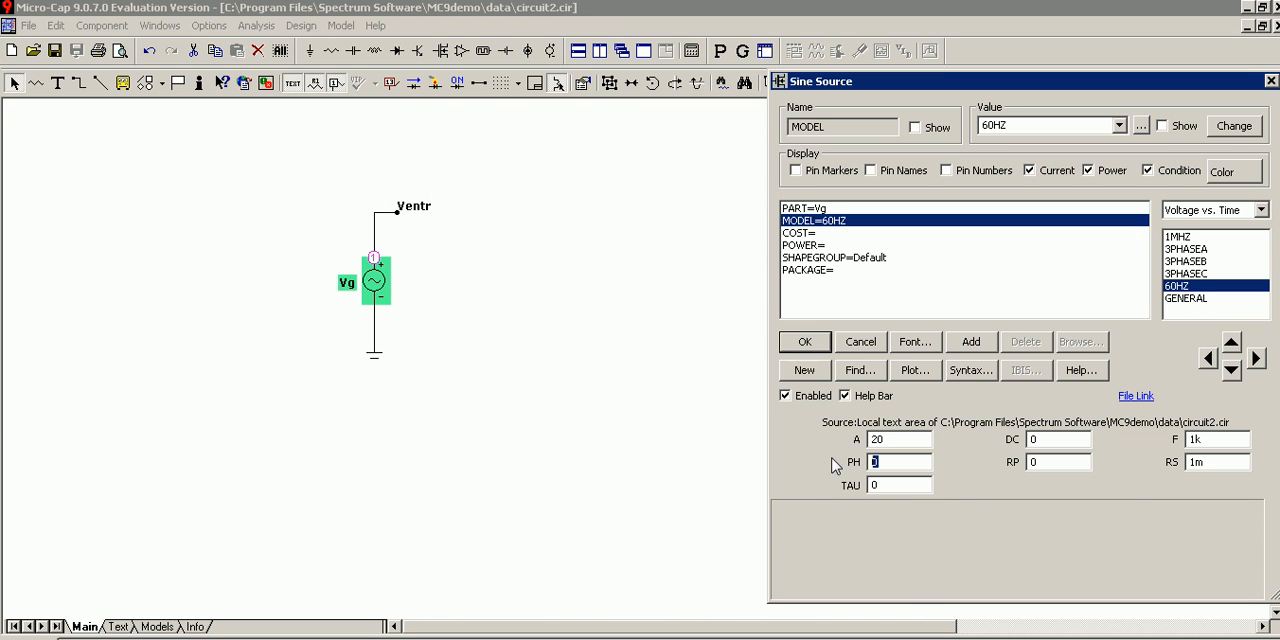
type("1.57")
left_click(804, 341)
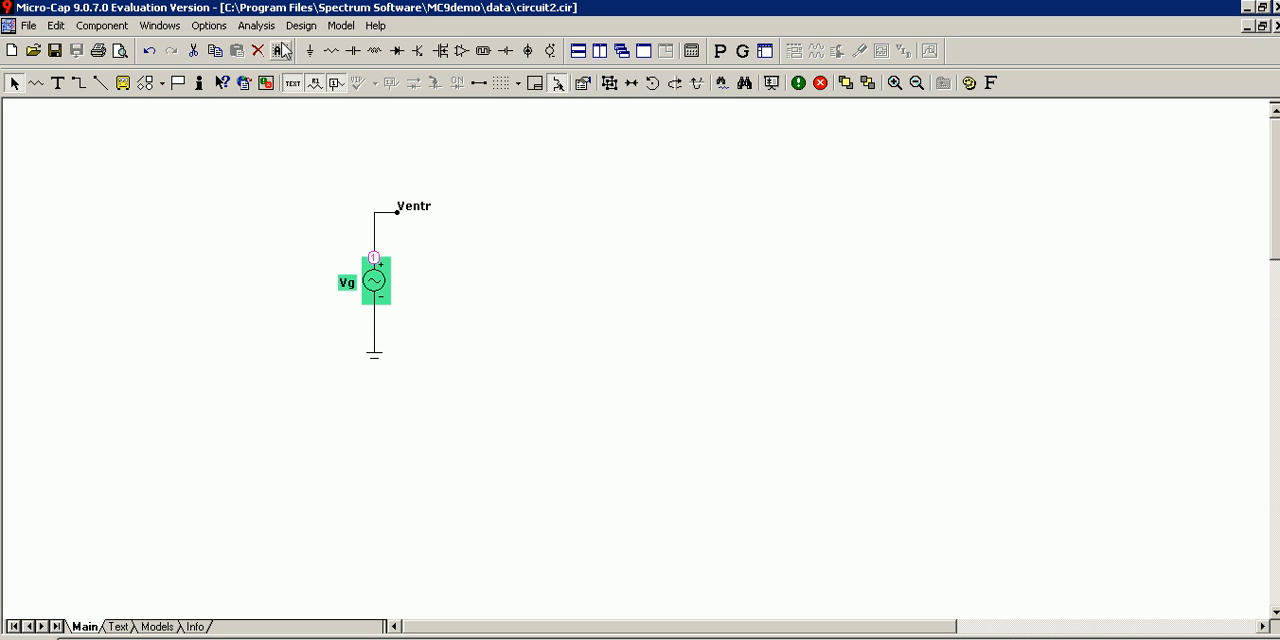
Run the transient analysis of v(ventr) with the existing limits and examine the phase-shifted waveform.
left_click(256, 25)
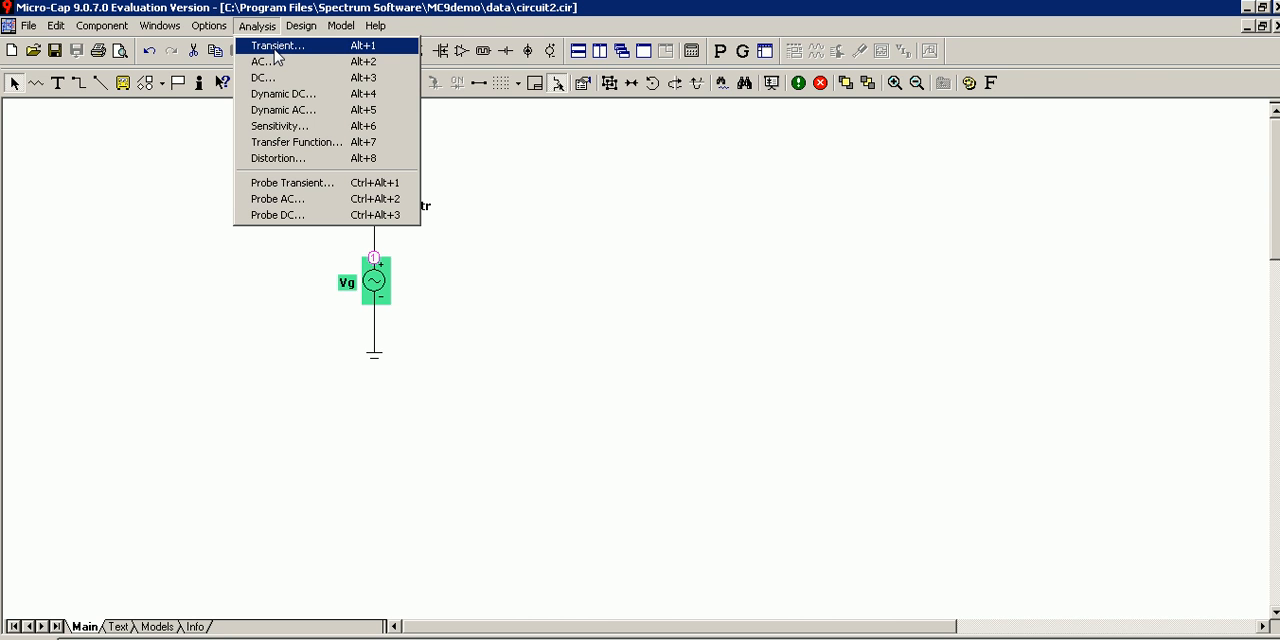
left_click(277, 47)
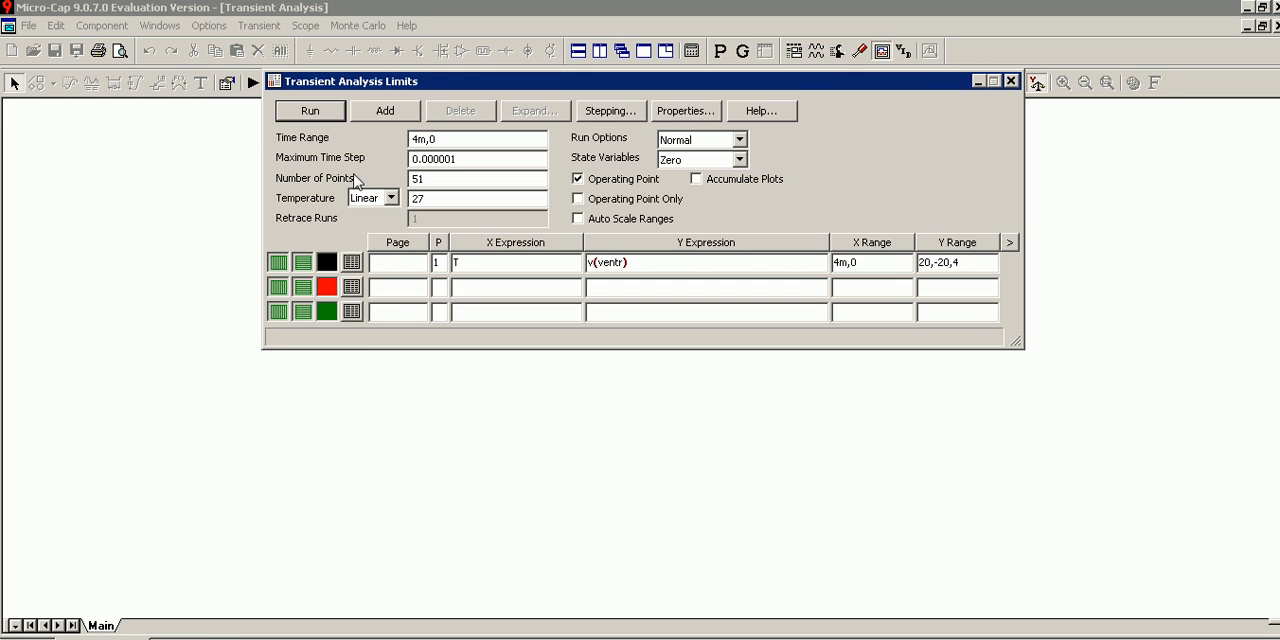
left_click(322, 136)
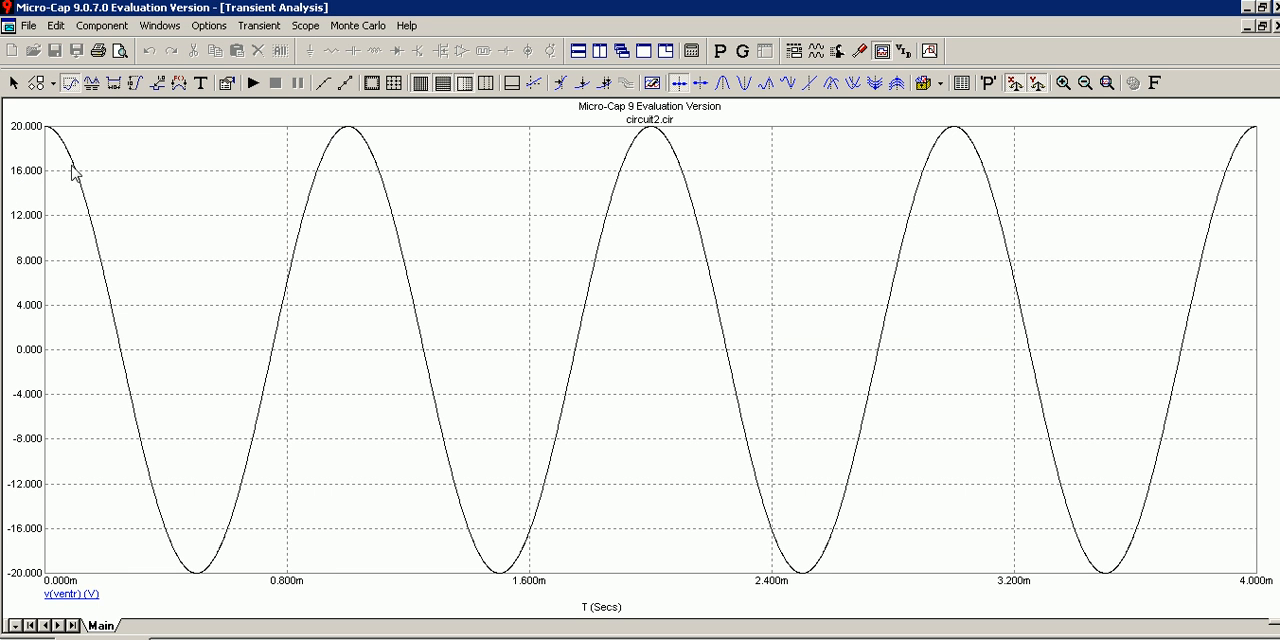
mouse_move(139, 480)
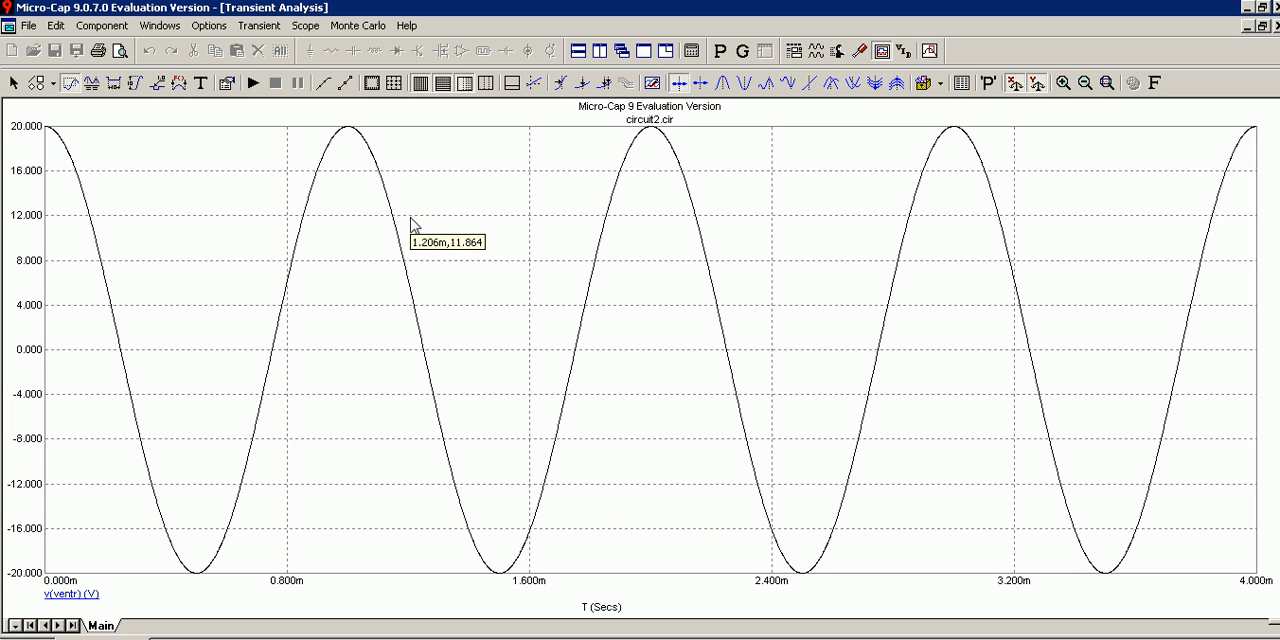
mouse_move(419, 224)
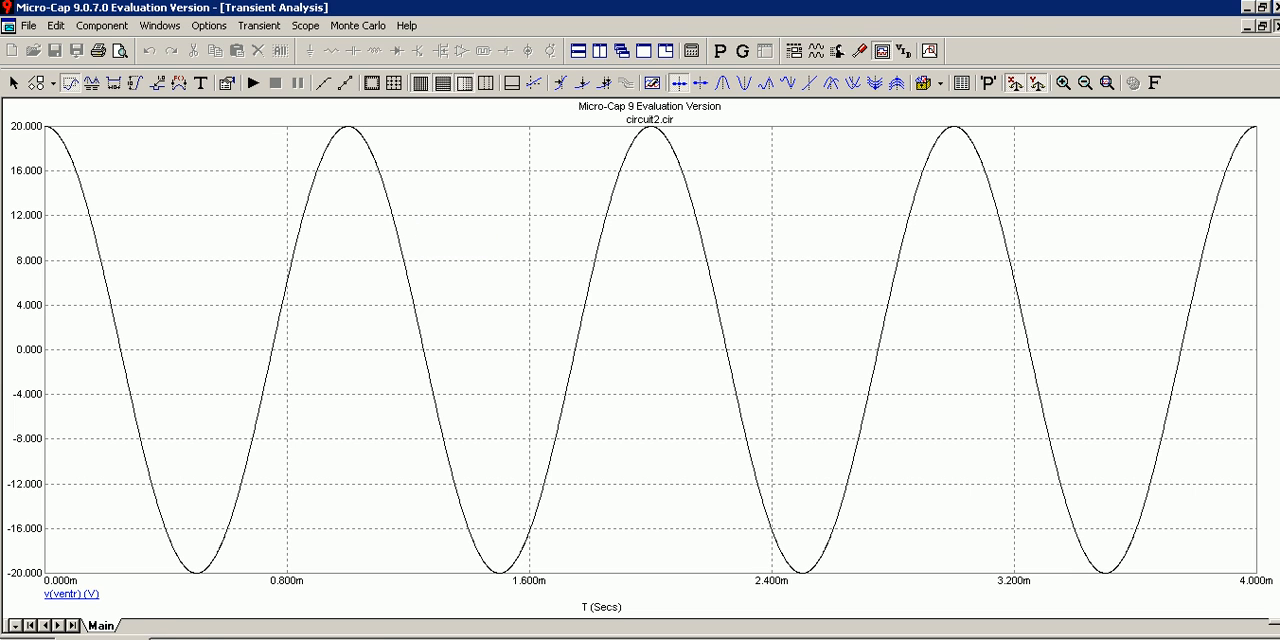
left_click(1277, 26)
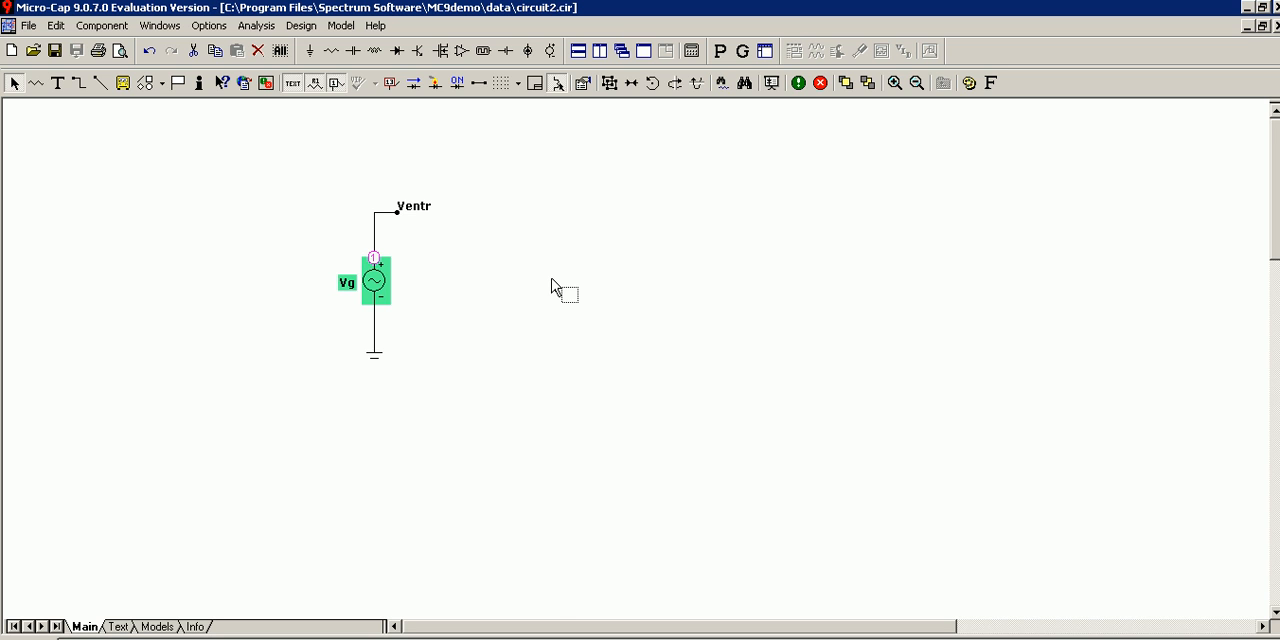
left_click(58, 83)
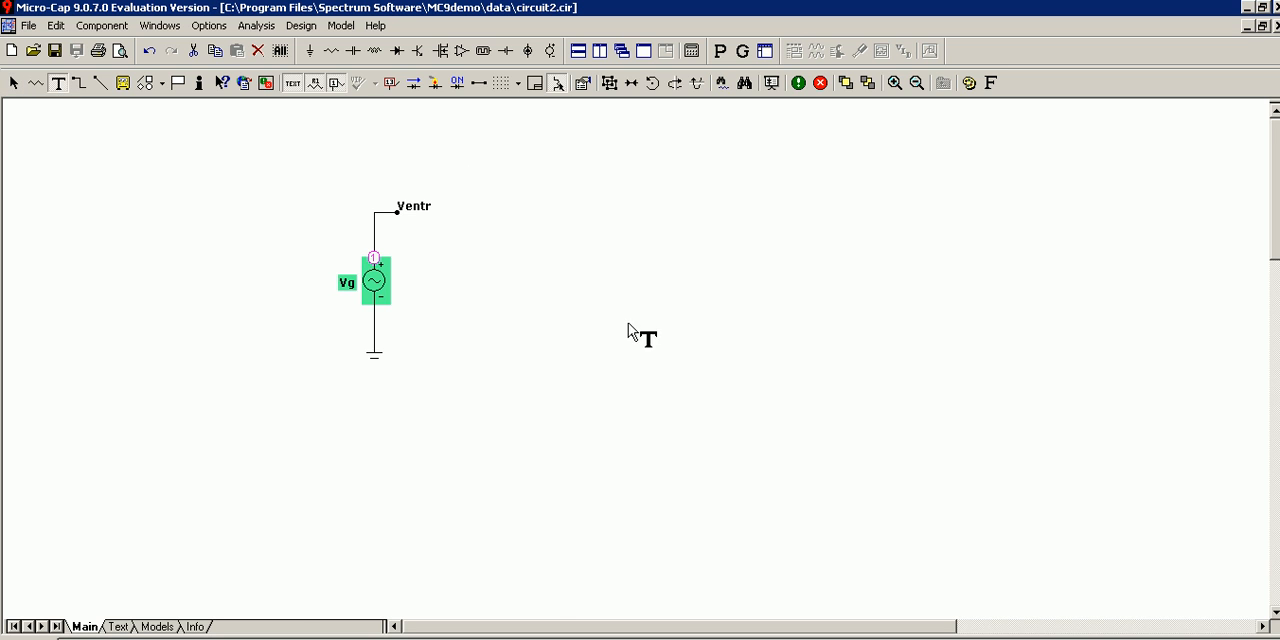
left_click(631, 333)
type("www")
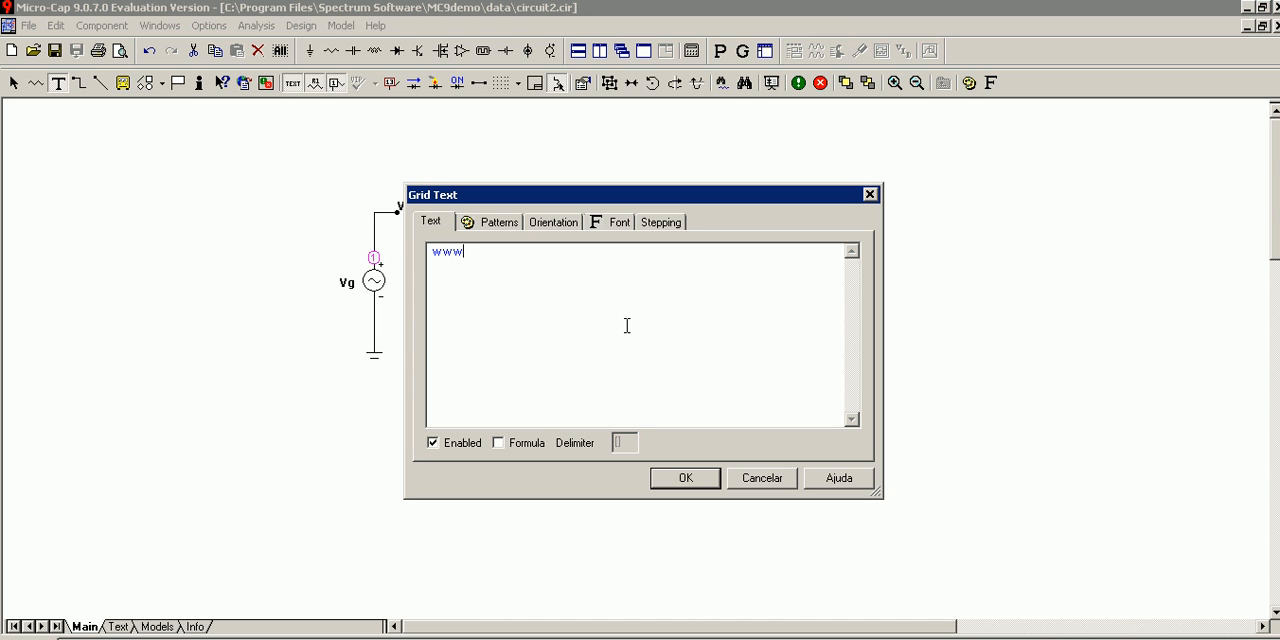
type(".eletronica24.net.br")
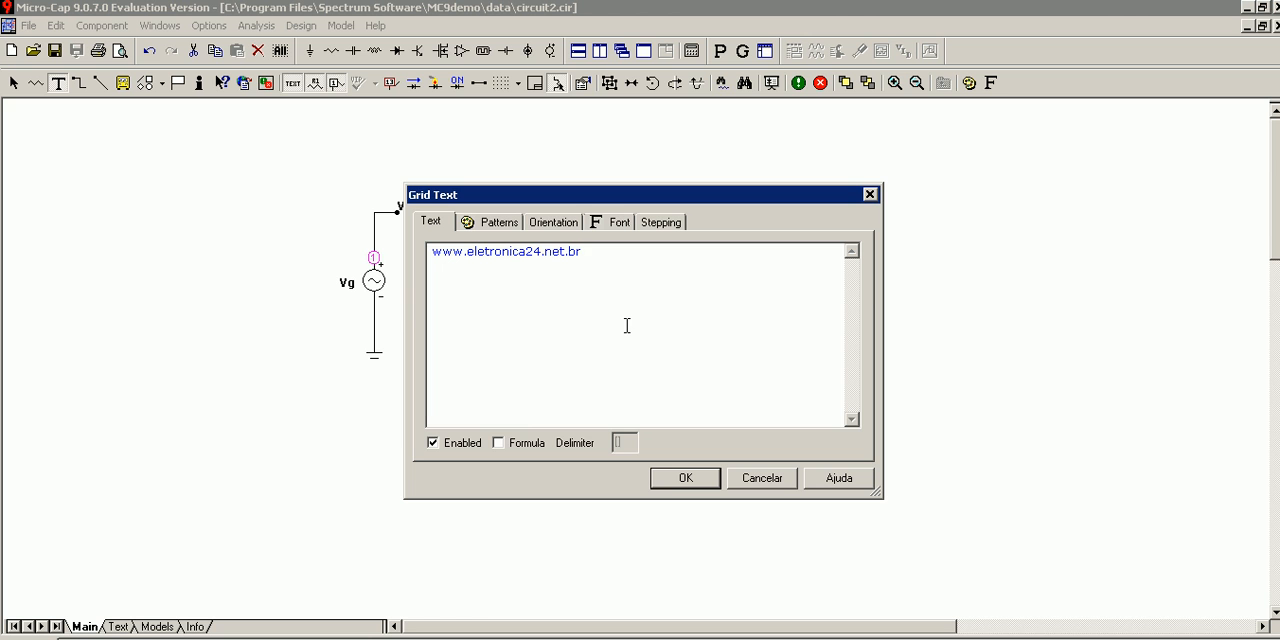
left_click(497, 223)
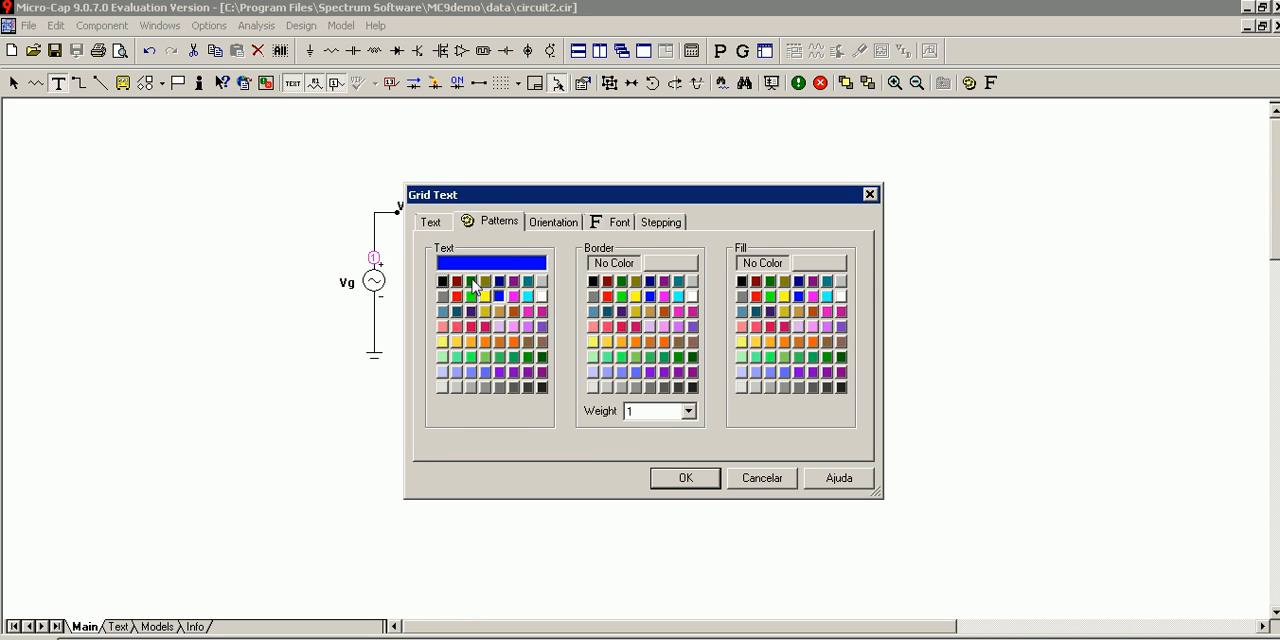
left_click(442, 283)
left_click(621, 227)
left_click(632, 300)
left_click(686, 478)
Move the website text above the Ventr label and deselect it.
key("ctrl+e")
left_click_drag(709, 331, 486, 174)
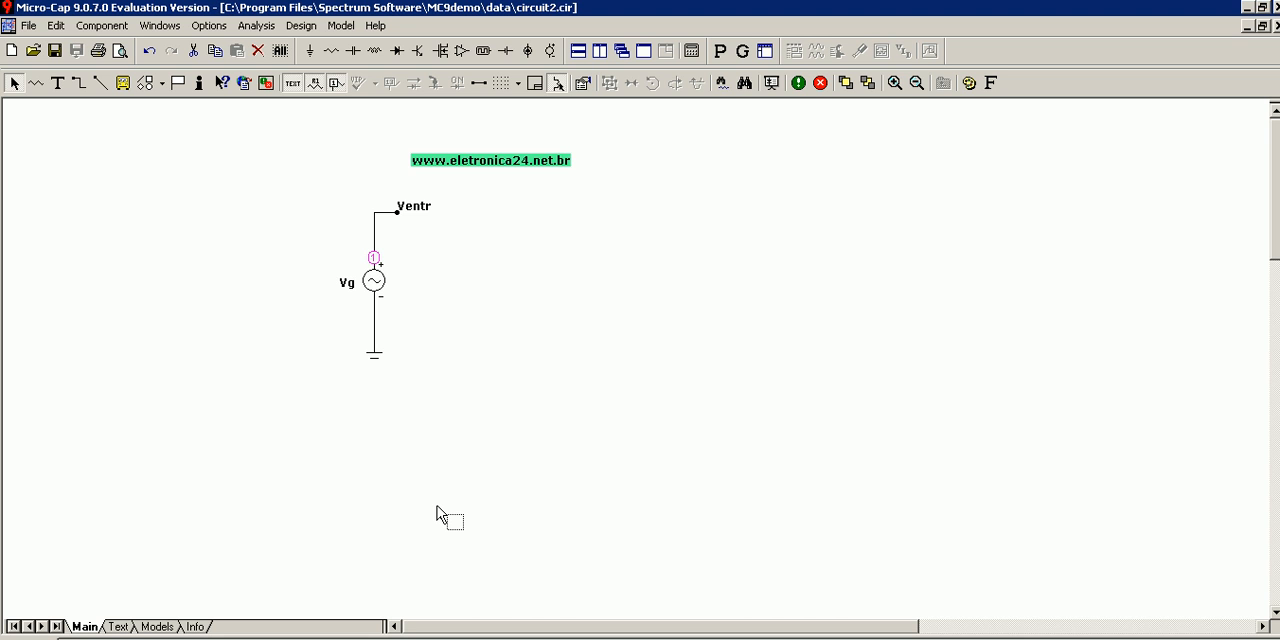
left_click(516, 249)
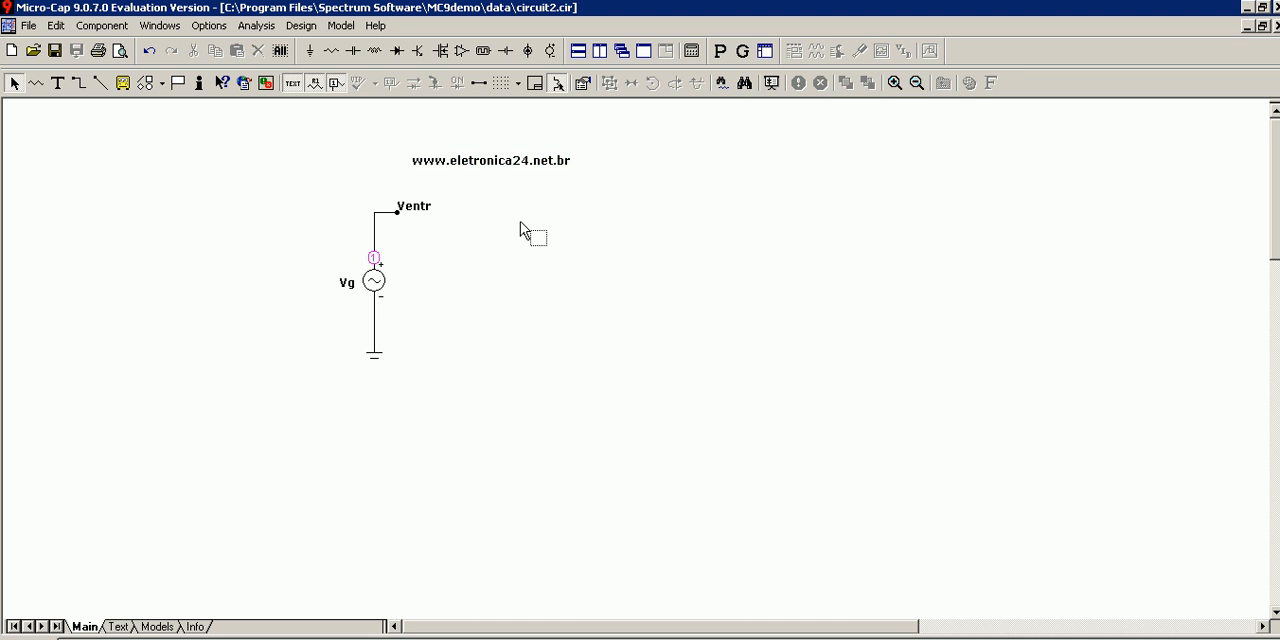